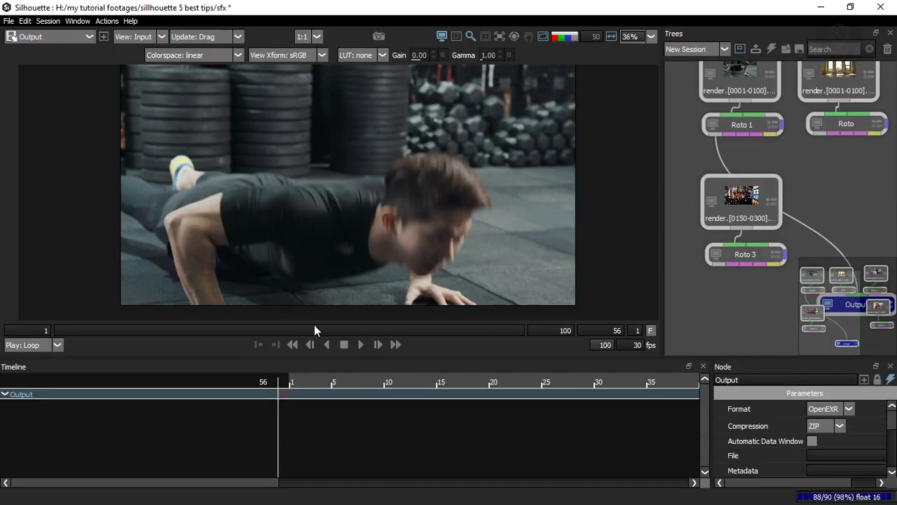
# Scrub the push-up clip to frame 26 and examine the athlete's whole body in the viewer
pyautogui.moveTo(314, 324); pyautogui.dragTo(72, 324)
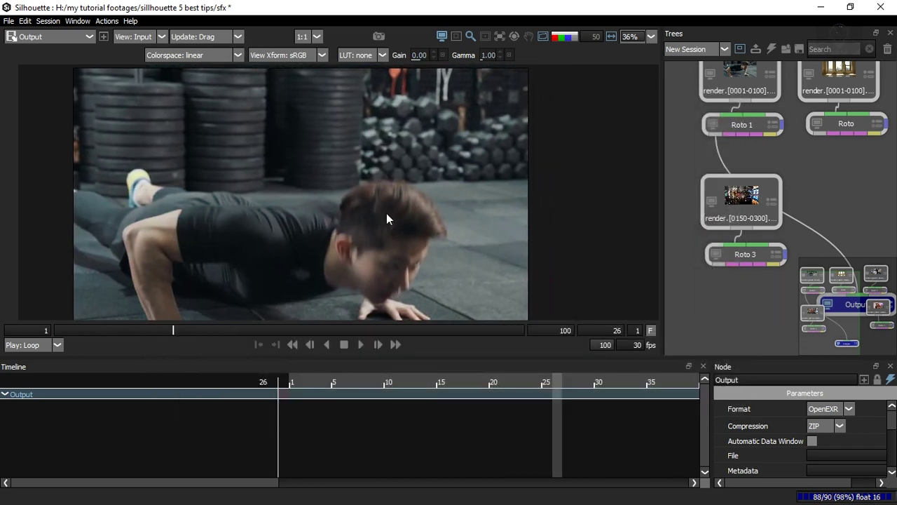
pyautogui.moveTo(386, 218); pyautogui.dragTo(445, 180)
pyautogui.scroll(-2, 445, 185)
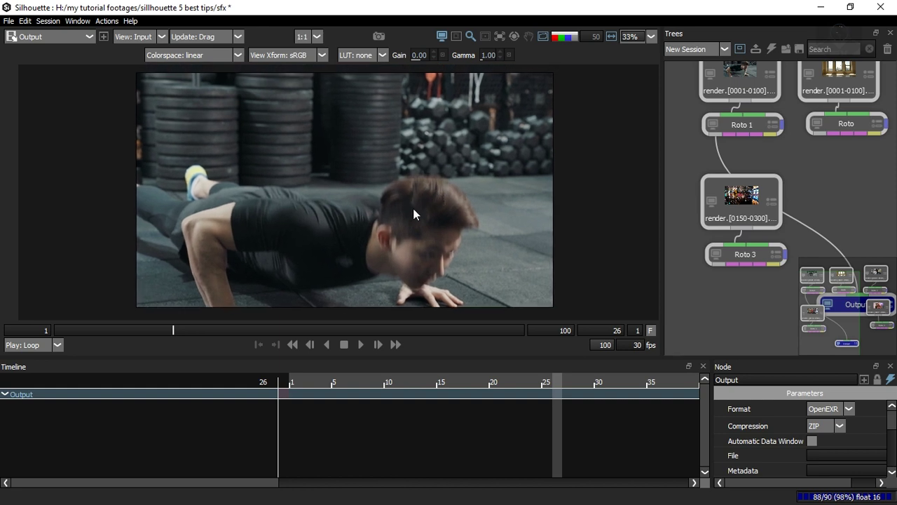
pyautogui.moveTo(415, 215); pyautogui.dragTo(411, 215)
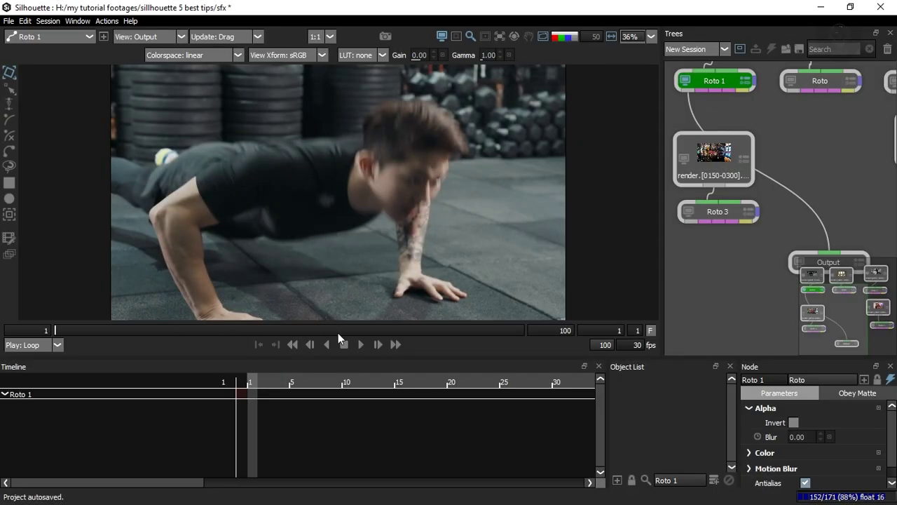
# Scrub the push-up clip on the Roto 1 node from start to frame 53 and examine the head's movement
pyautogui.moveTo(338, 330); pyautogui.dragTo(344, 330)
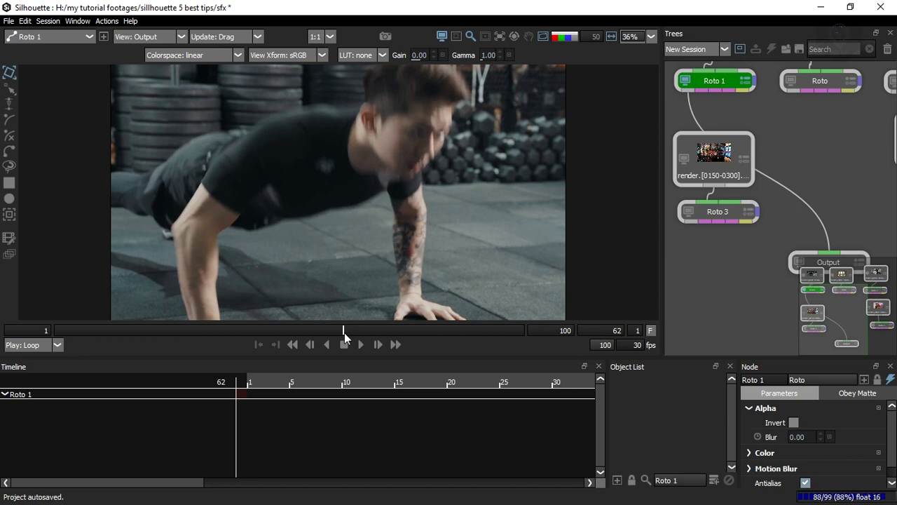
pyautogui.moveTo(343, 332); pyautogui.dragTo(35, 332)
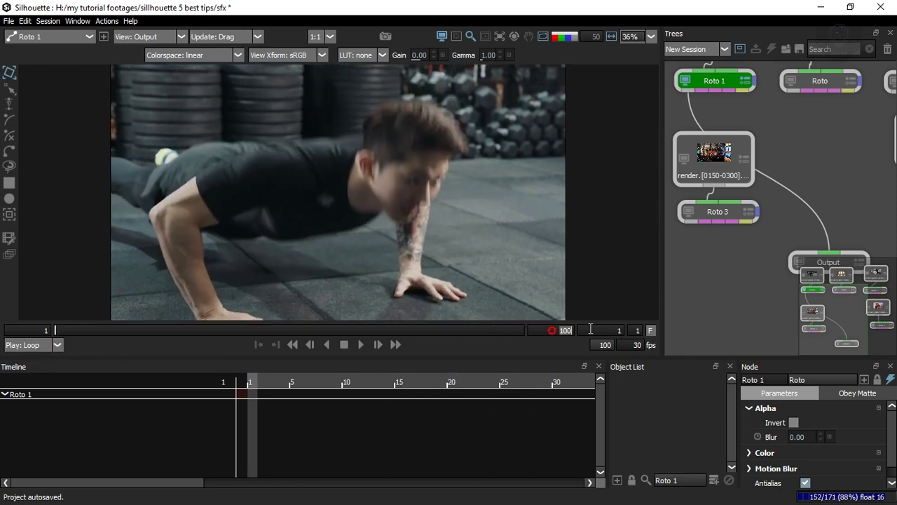
pyautogui.moveTo(495, 330); pyautogui.dragTo(265, 319)
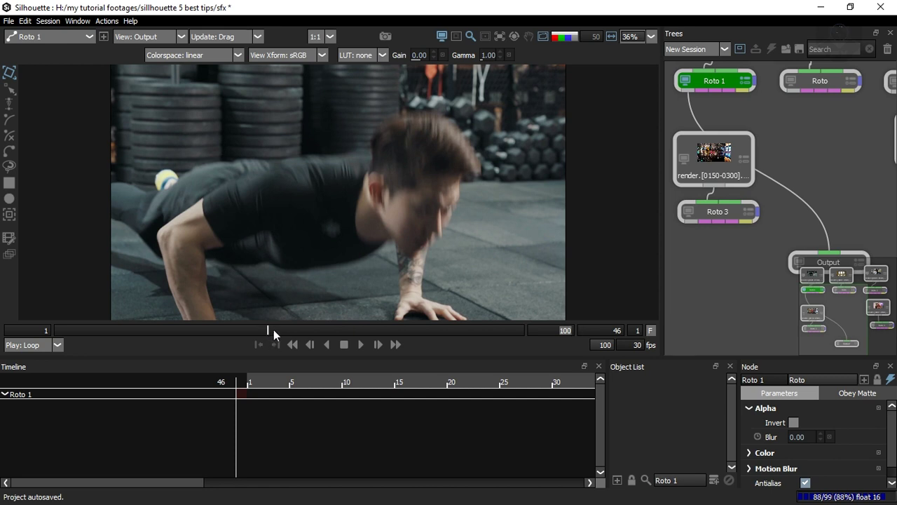
pyautogui.moveTo(270, 330); pyautogui.dragTo(299, 333)
pyautogui.moveTo(336, 230); pyautogui.dragTo(312, 222)
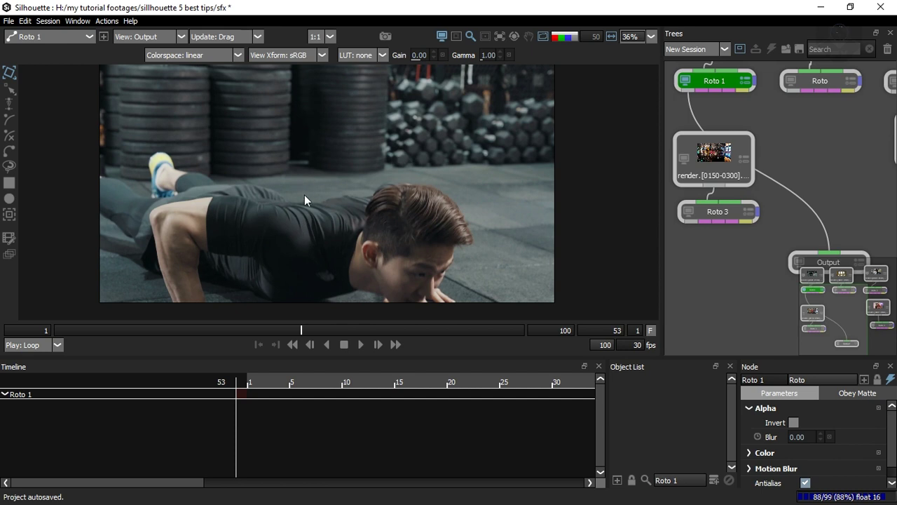
# Step between frames 52 and 56 to compare how sharp the athlete's head and hair are
pyautogui.scroll(3, 318, 196)
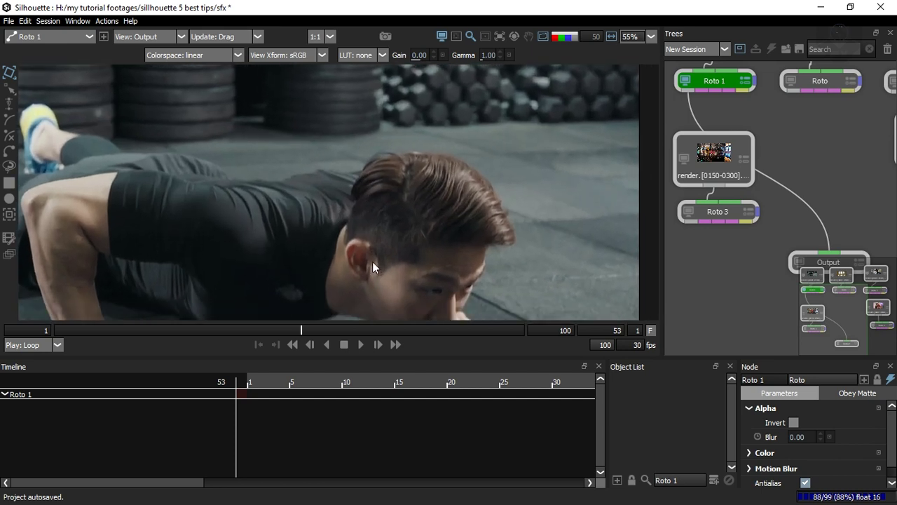
pyautogui.moveTo(303, 327)
pyautogui.mouseDown()
pyautogui.moveTo(296, 327)
pyautogui.moveTo(306, 327)
pyautogui.mouseUp()
pyautogui.press('x')
pyautogui.press('x')
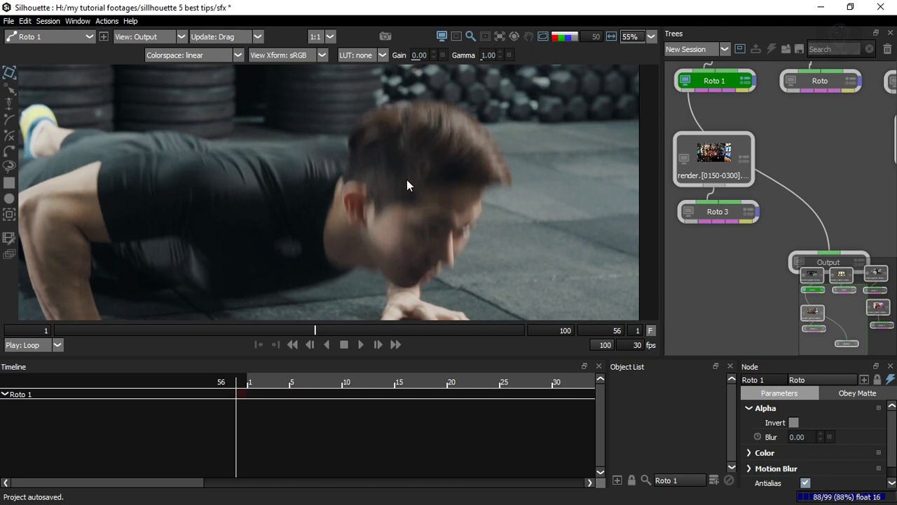
pyautogui.press('z')
pyautogui.press('z')
pyautogui.press('z')
pyautogui.press('z')
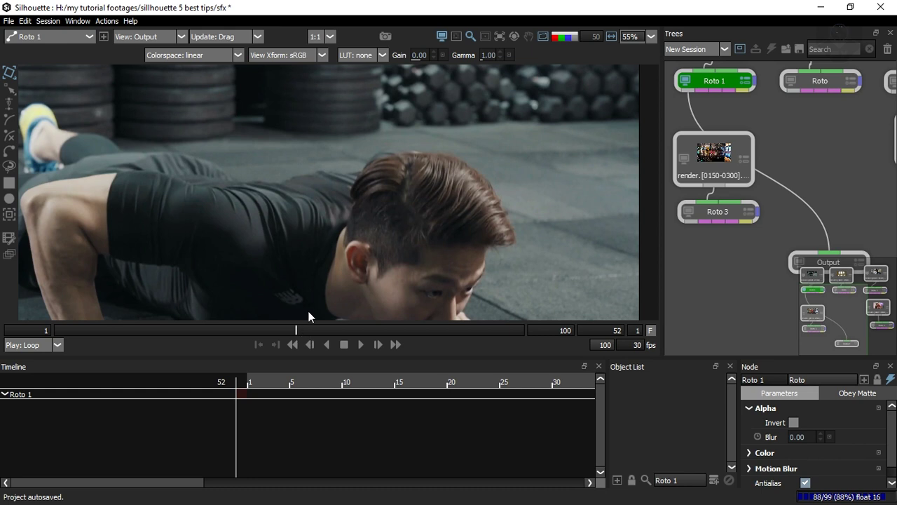
# Draw a closed B-spline around the athlete's hair at frame 52, following its outer edge and closing above the ear
pyautogui.moveTo(347, 253); pyautogui.dragTo(342, 213)
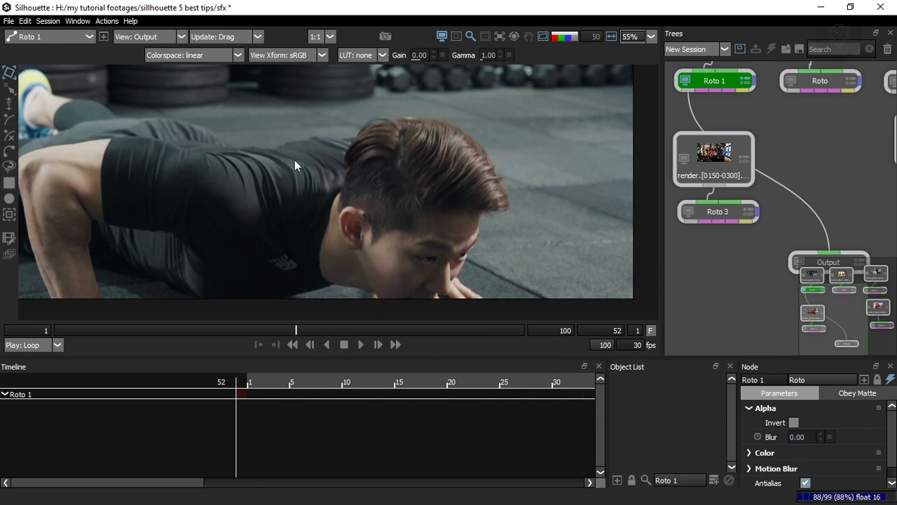
pyautogui.scroll(2, 325, 200)
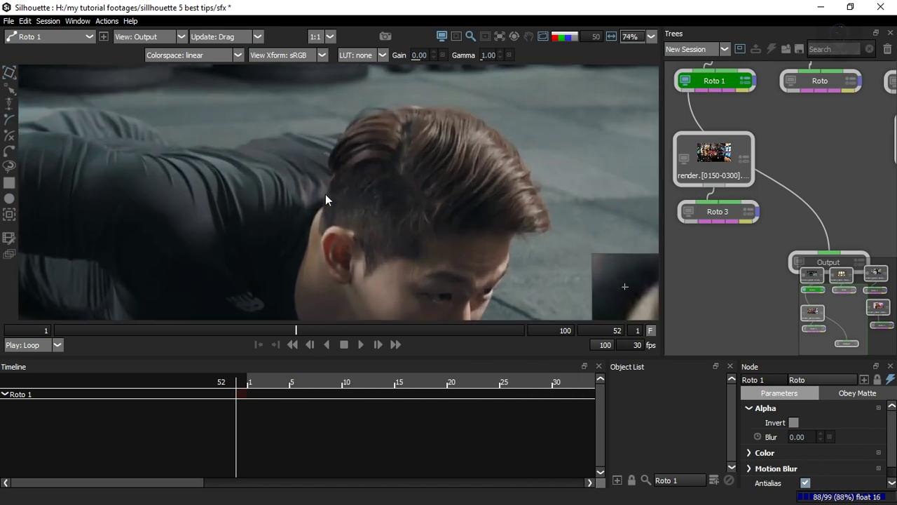
pyautogui.scroll(1, 322, 218)
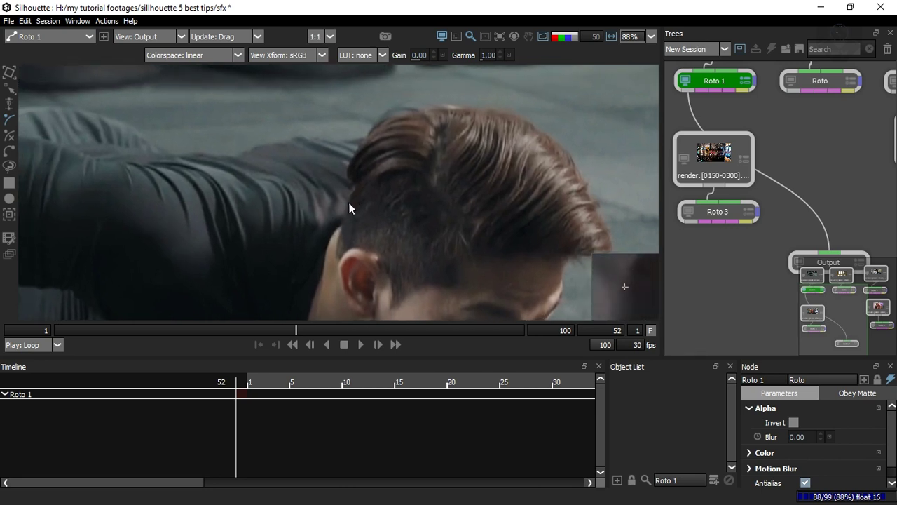
pyautogui.click(328, 249)
pyautogui.click(341, 215)
pyautogui.click(353, 187)
pyautogui.click(342, 170)
pyautogui.click(358, 146)
pyautogui.click(371, 127)
pyautogui.click(387, 112)
pyautogui.click(408, 107)
pyautogui.click(436, 105)
pyautogui.click(482, 107)
pyautogui.click(516, 111)
pyautogui.click(536, 123)
pyautogui.click(569, 156)
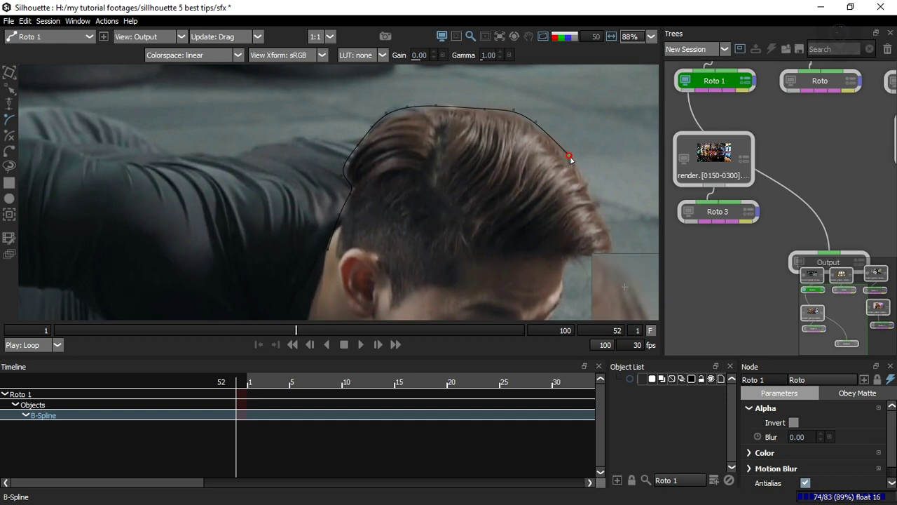
pyautogui.click(579, 169)
pyautogui.click(590, 187)
pyautogui.click(593, 204)
pyautogui.click(605, 236)
pyautogui.click(599, 247)
pyautogui.click(585, 253)
pyautogui.click(511, 256)
pyautogui.click(437, 260)
pyautogui.click(402, 270)
pyautogui.click(353, 261)
pyautogui.click(322, 256)
pyautogui.click(328, 249)
# Examine the closed hair spline against the footage, from a wider view and up close
pyautogui.press('a')
pyautogui.scroll(-1, 493, 165)
pyautogui.scroll(-2, 494, 165)
pyautogui.moveTo(493, 164); pyautogui.dragTo(439, 176)
pyautogui.press('a')
pyautogui.press('a')
pyautogui.press('a')
pyautogui.scroll(1, 307, 165)
pyautogui.moveTo(300, 153); pyautogui.dragTo(332, 155)
pyautogui.moveTo(331, 122); pyautogui.dragTo(367, 110)
# Nudge the hair spline slightly to the right with the Transform tool
pyautogui.press('Right')
pyautogui.press('Right')
pyautogui.press('Right')
pyautogui.press('Right')
pyautogui.press('Right')
pyautogui.press('Right')
pyautogui.press('Right')
pyautogui.press('Right')
pyautogui.press('Right')
pyautogui.press('Right')
pyautogui.press('t')
# Advance to frame 57 and move the hair spline up over the raised head
pyautogui.press('x')
pyautogui.scroll(-2, 437, 166)
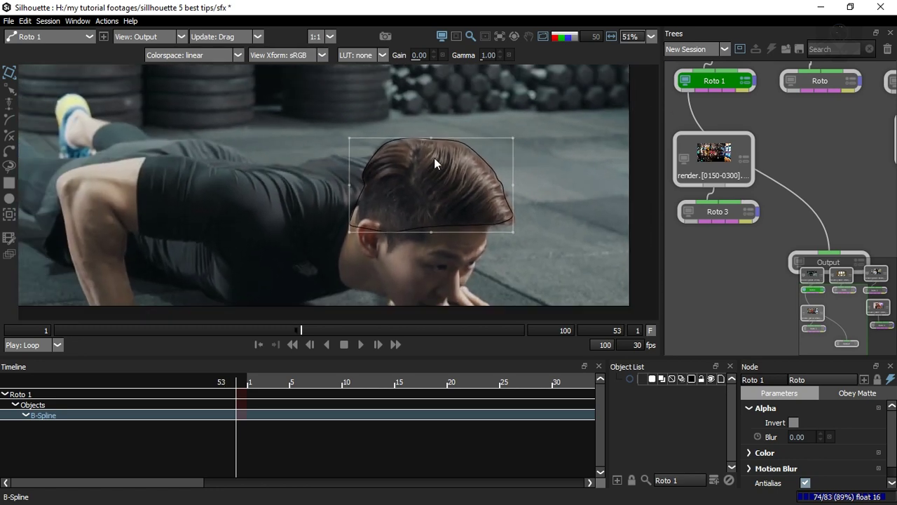
pyautogui.press('x')
pyautogui.press('x')
pyautogui.press('x')
pyautogui.press('x')
pyautogui.press('Up')
pyautogui.press('Up')
pyautogui.press('Up')
pyautogui.press('Up')
pyautogui.press('Up')
pyautogui.press('Up')
pyautogui.press('Up')
pyautogui.press('Up')
pyautogui.press('Up')
pyautogui.press('Up')
pyautogui.press('Up')
pyautogui.press('Up')
pyautogui.press('Up')
pyautogui.press('Up')
pyautogui.press('Up')
pyautogui.press('Up')
pyautogui.press('Up')
pyautogui.press('Up')
pyautogui.press('Up')
pyautogui.press('Up')
pyautogui.moveTo(391, 153); pyautogui.dragTo(374, 190)
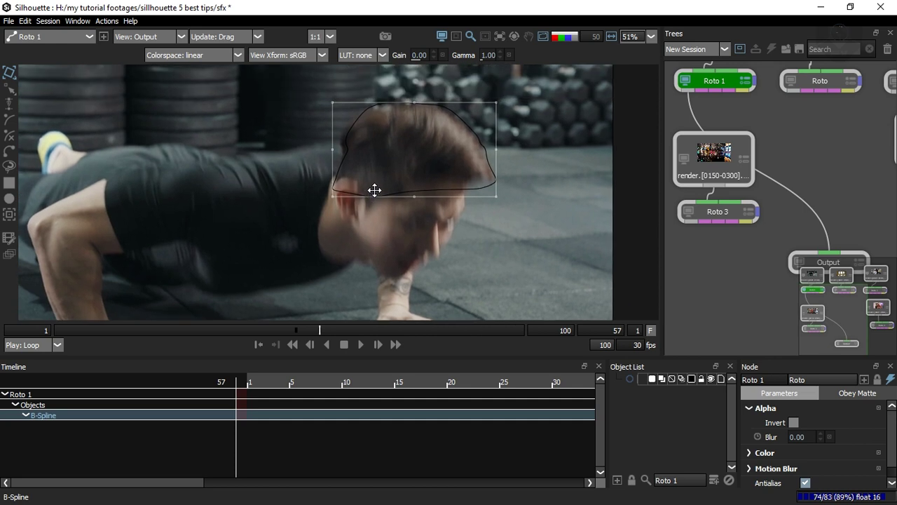
# Stretch the hair spline's back edge outward and pull its front edge inward to match the blurred hair at frame 57
pyautogui.scroll(2, 374, 190)
pyautogui.moveTo(360, 121); pyautogui.dragTo(356, 149)
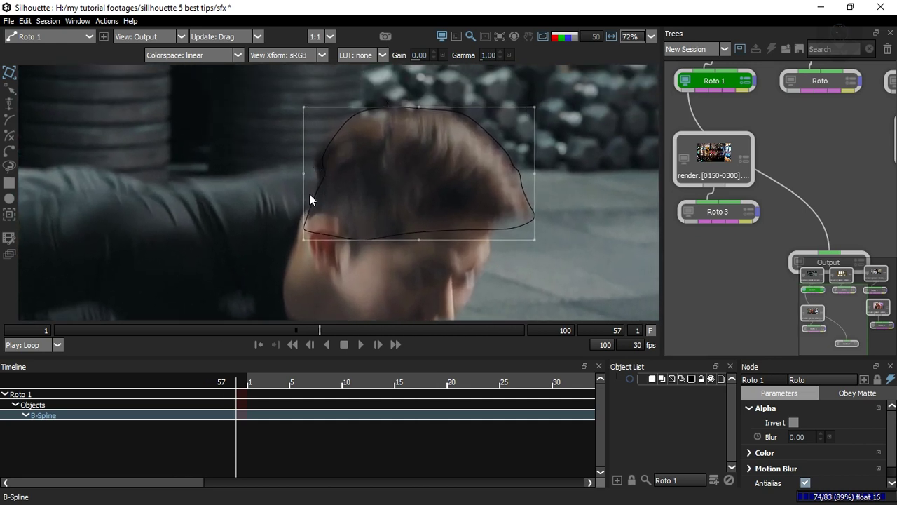
pyautogui.moveTo(305, 173); pyautogui.dragTo(294, 175)
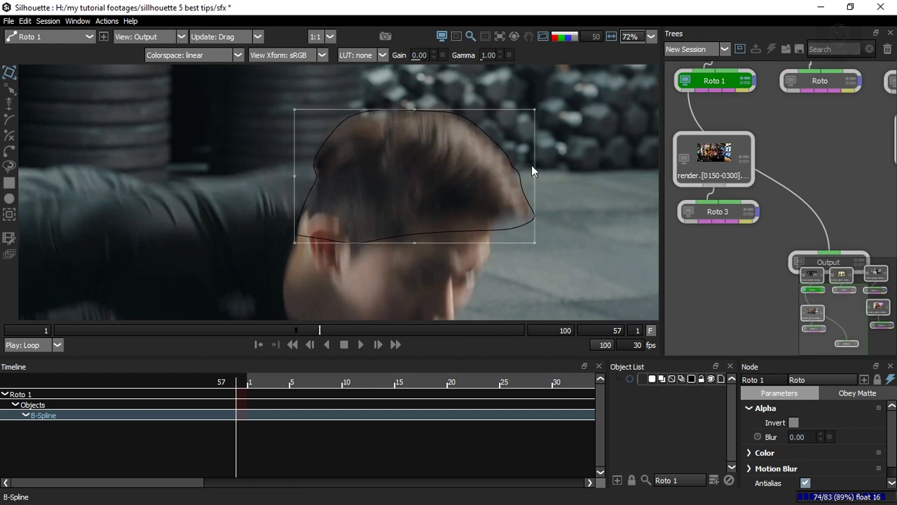
pyautogui.moveTo(535, 175); pyautogui.dragTo(528, 237)
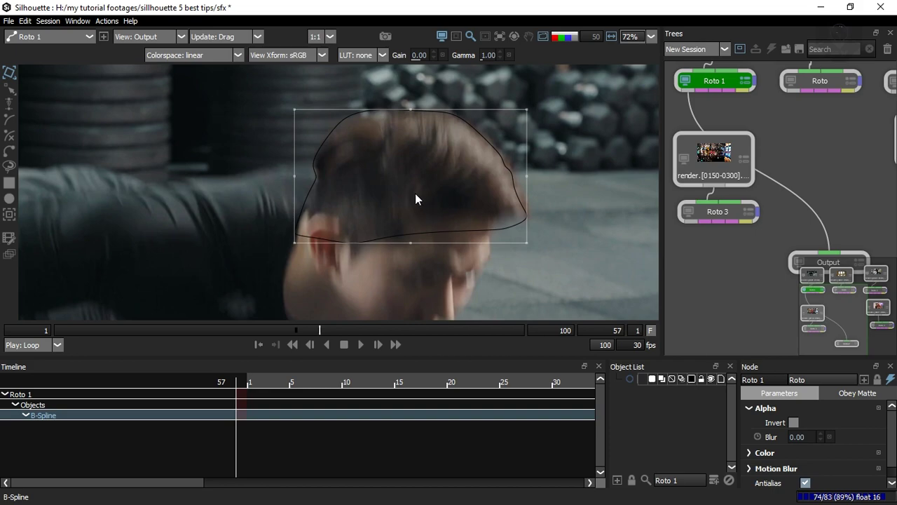
pyautogui.scroll(-4, 415, 192)
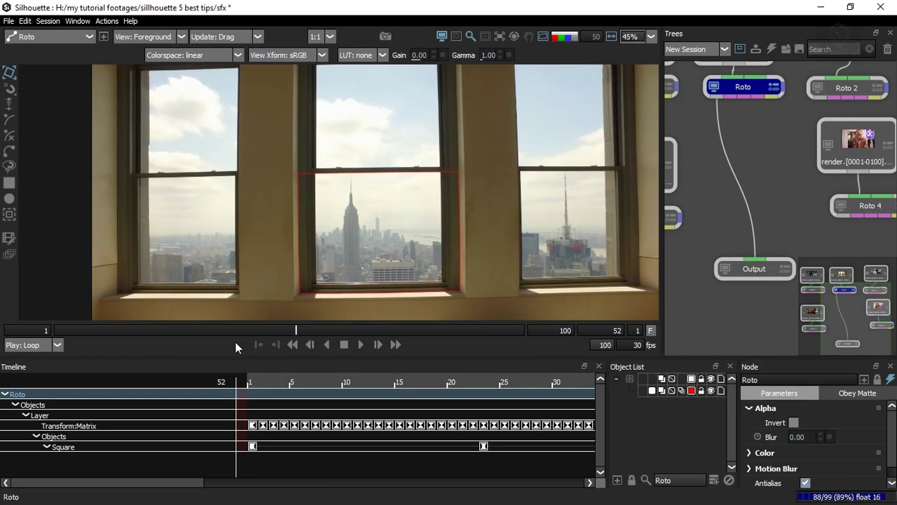
# Try to narrow the square roto shape to the middle window's glass edges and check it at frame 100
pyautogui.moveTo(251, 287); pyautogui.dragTo(224, 279)
pyautogui.moveTo(227, 310); pyautogui.dragTo(706, 111)
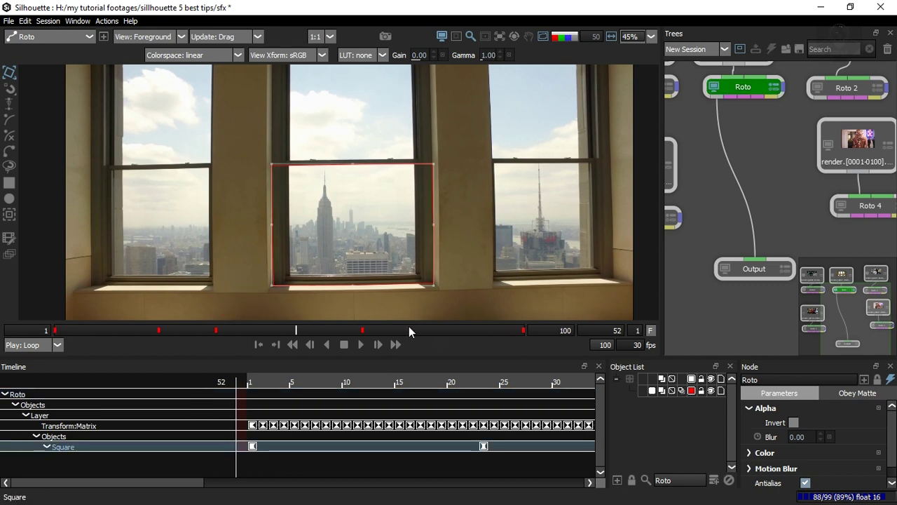
pyautogui.scroll(2, 443, 214)
pyautogui.scroll(1, 443, 208)
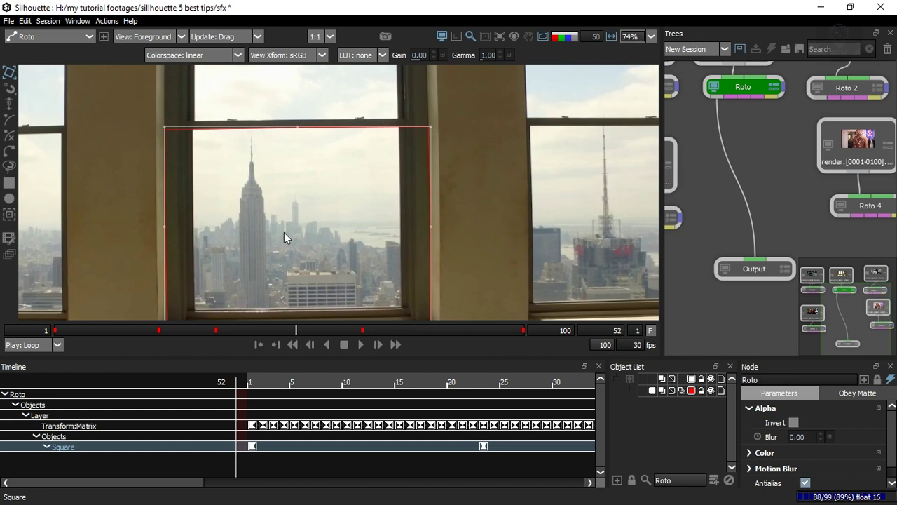
pyautogui.moveTo(273, 246); pyautogui.dragTo(252, 233)
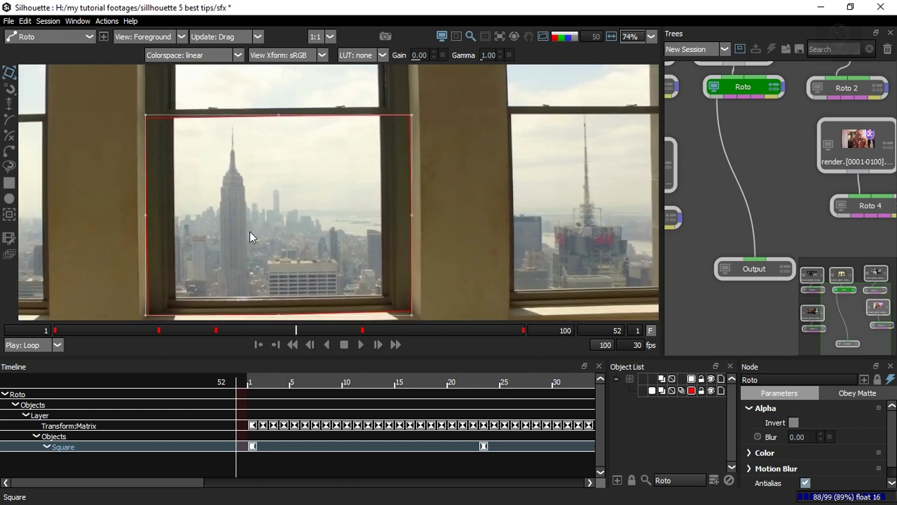
pyautogui.hotkey('shift', 'r')
pyautogui.moveTo(146, 215); pyautogui.dragTo(174, 216)
pyautogui.moveTo(409, 211); pyautogui.dragTo(379, 211)
pyautogui.moveTo(274, 329); pyautogui.dragTo(597, 313)
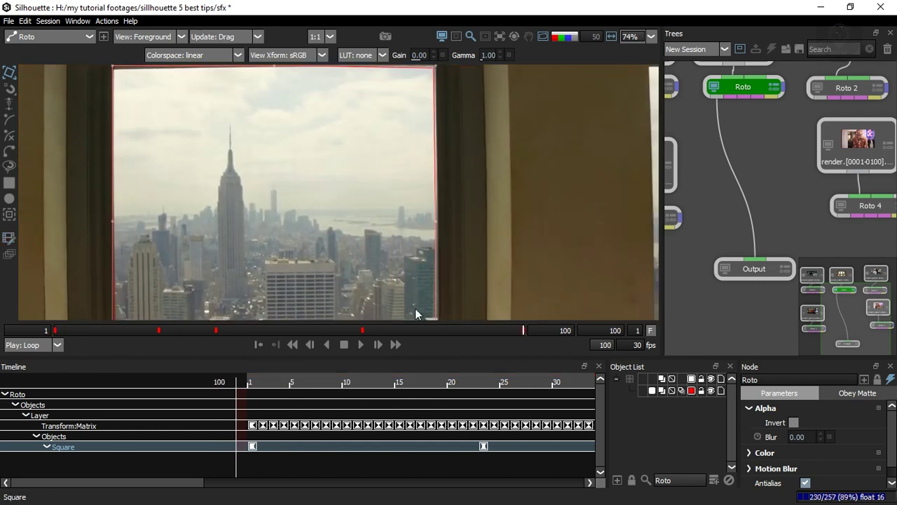
pyautogui.hotkey('ctrl', 'z')
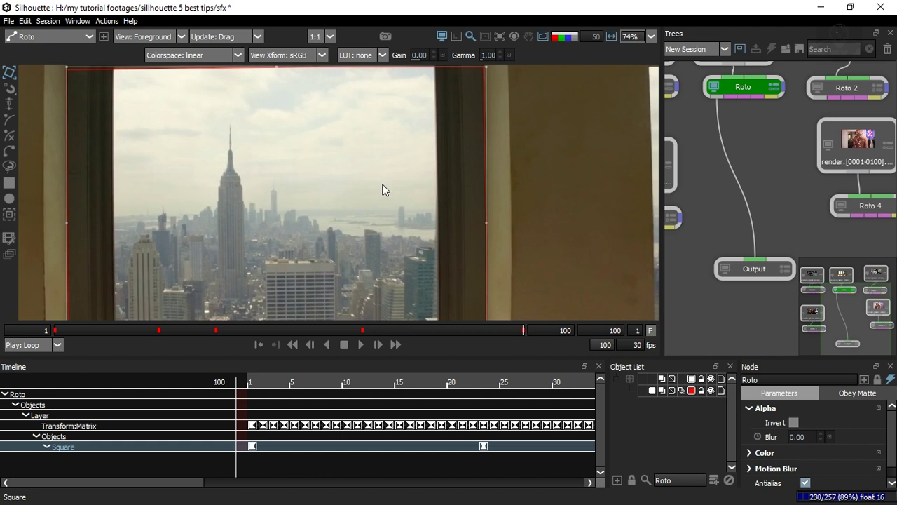
# Select the window square and scrub back to frames 7 and 13 to examine its keyframes and fit
pyautogui.scroll(-3, 366, 200)
pyautogui.click(371, 209)
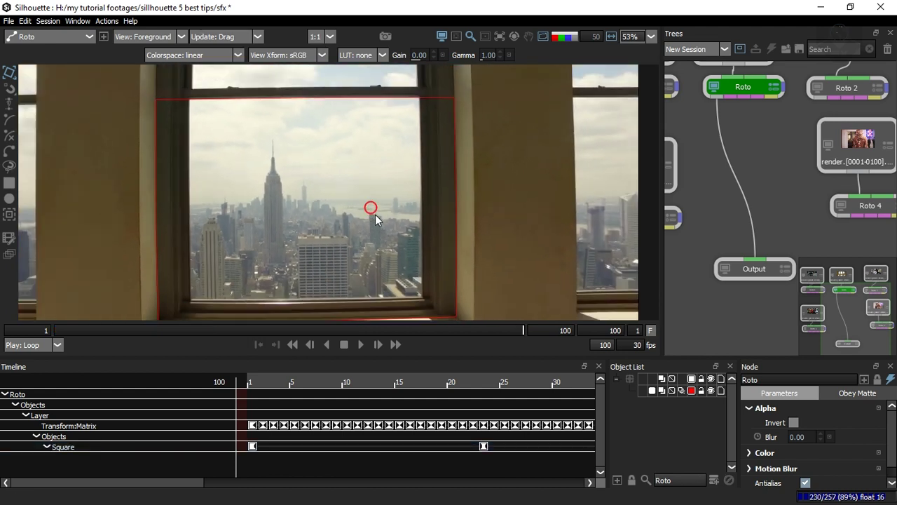
pyautogui.click(373, 277)
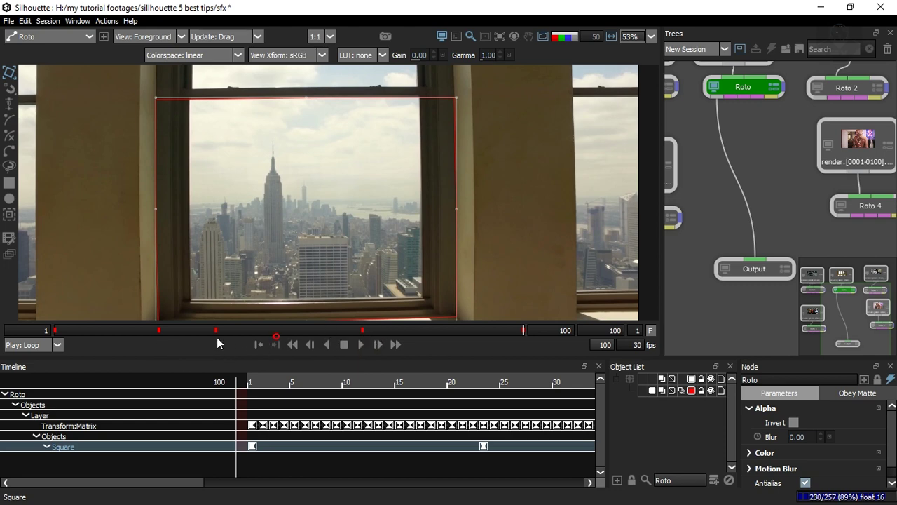
pyautogui.moveTo(129, 331); pyautogui.dragTo(73, 356)
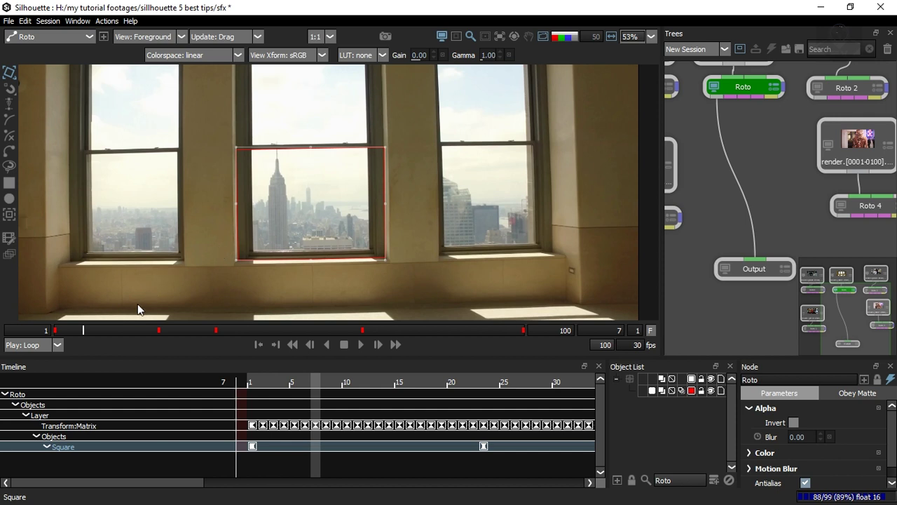
pyautogui.click(111, 331)
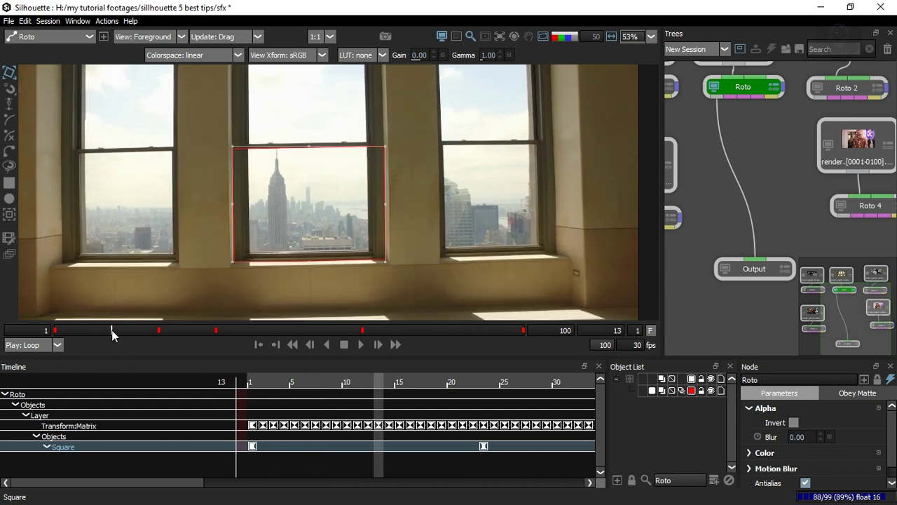
pyautogui.click(403, 267)
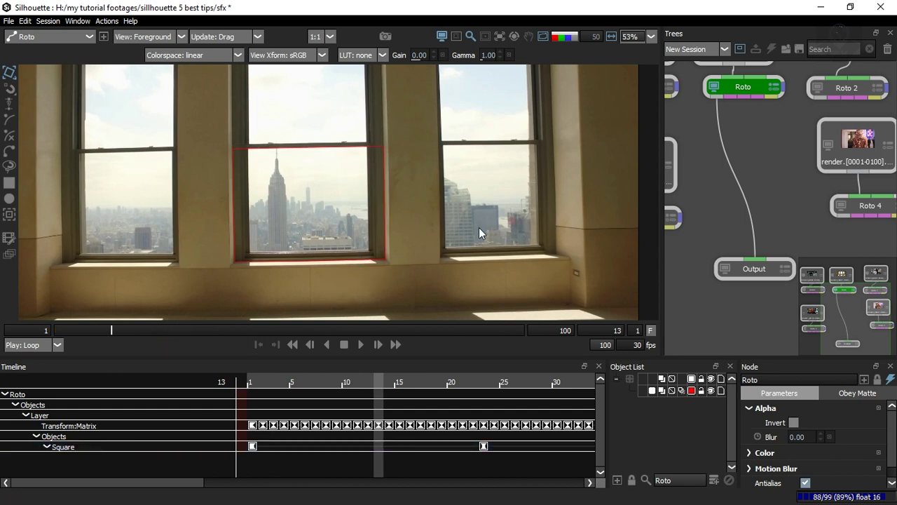
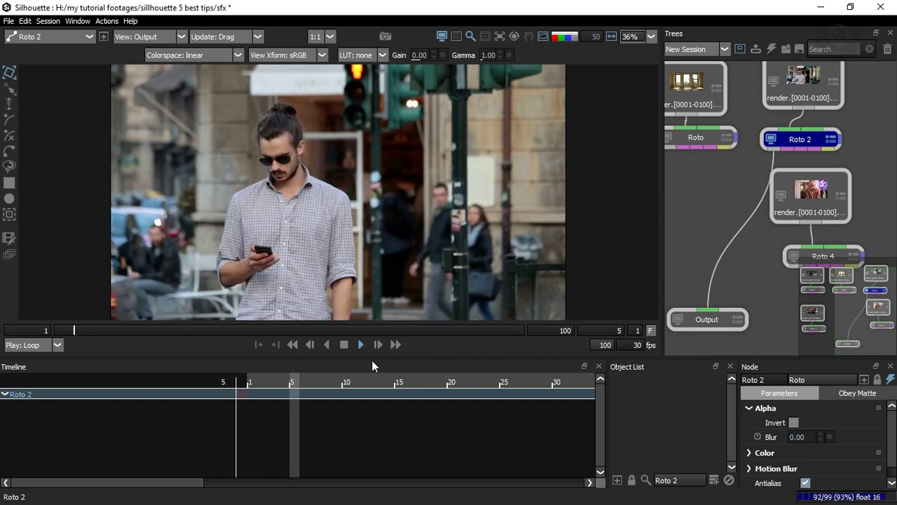
# Scrub the street clip on Roto 2 between frames 3 and 22 to examine the blurred pedestrians behind the pole
pyautogui.moveTo(174, 330); pyautogui.dragTo(128, 330)
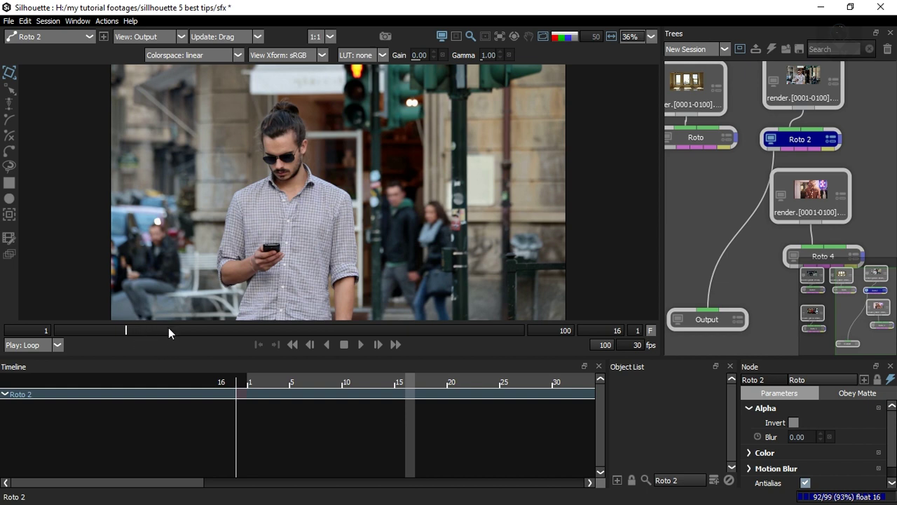
pyautogui.scroll(3, 377, 218)
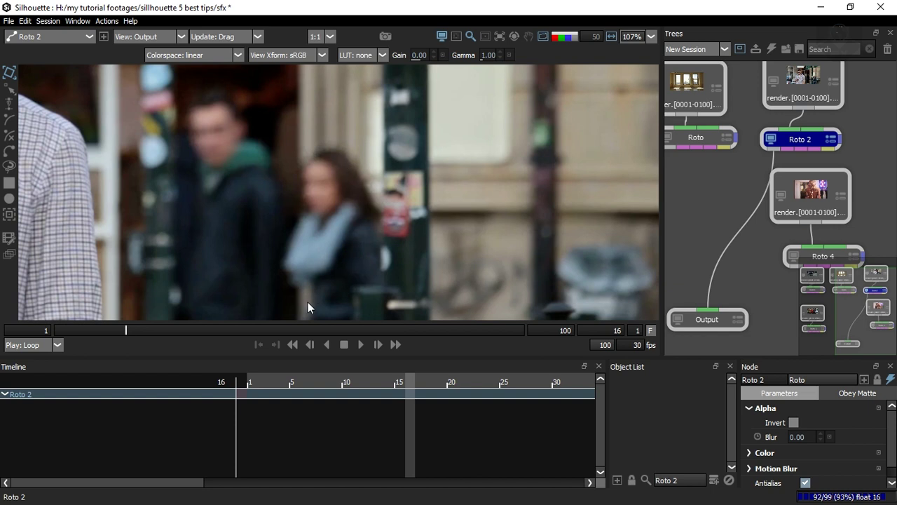
pyautogui.moveTo(125, 334)
pyautogui.mouseDown()
pyautogui.moveTo(100, 333)
pyautogui.moveTo(154, 324)
pyautogui.moveTo(66, 338)
pyautogui.mouseUp()
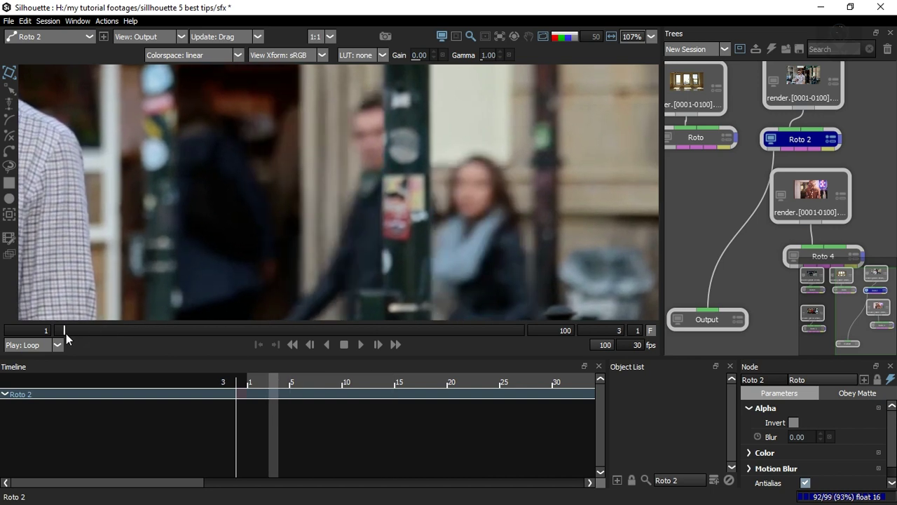
pyautogui.moveTo(66, 339); pyautogui.dragTo(154, 323)
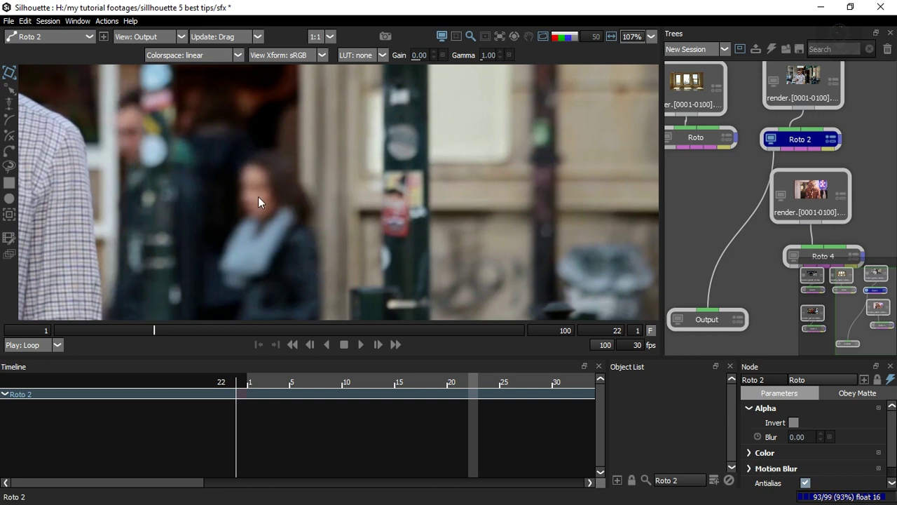
# Draw a closed B-spline around the woman's face beside the pole at frame 3 of the street clip
pyautogui.moveTo(169, 324); pyautogui.dragTo(62, 340)
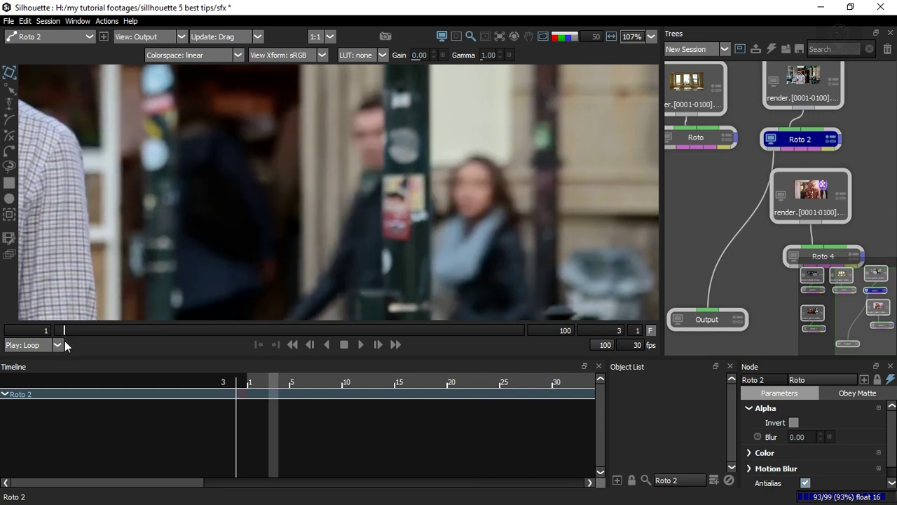
pyautogui.scroll(2, 504, 196)
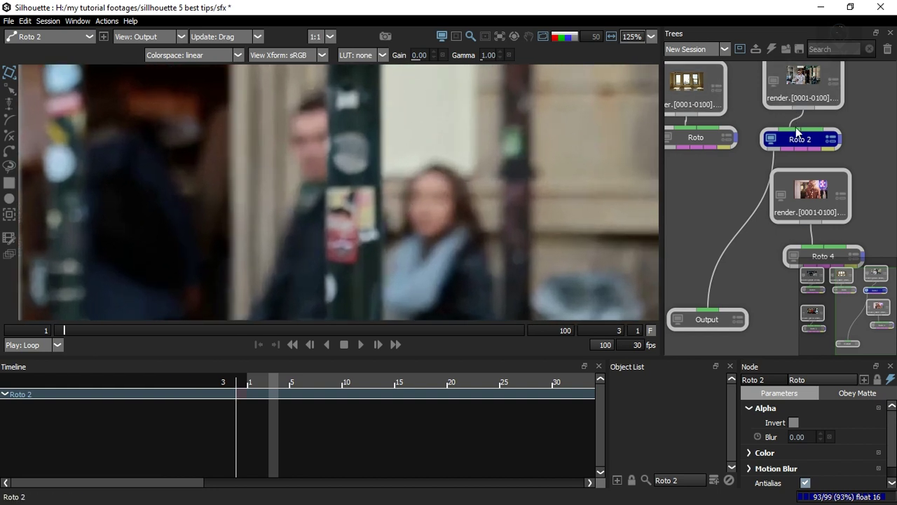
pyautogui.scroll(2, 426, 168)
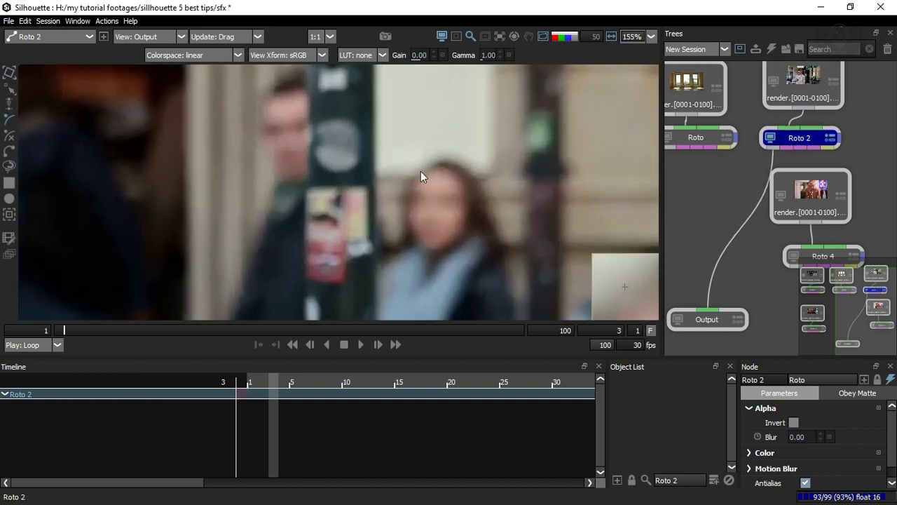
pyautogui.click(430, 166)
pyautogui.click(413, 181)
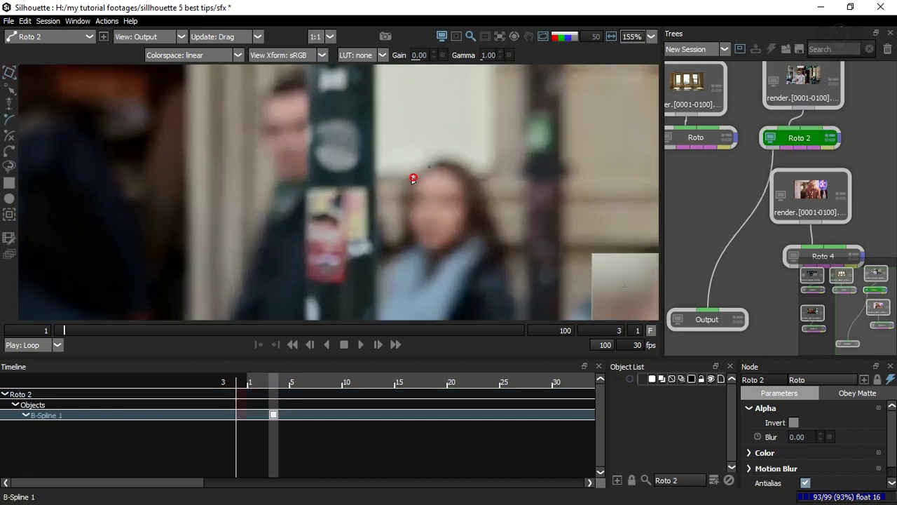
pyautogui.click(411, 224)
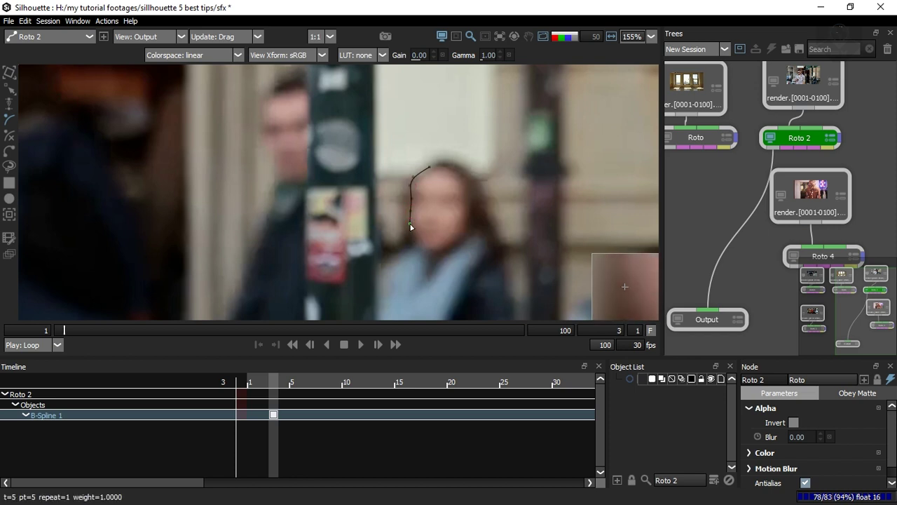
pyautogui.click(412, 226)
pyautogui.click(424, 249)
pyautogui.click(443, 246)
pyautogui.click(458, 231)
pyautogui.click(463, 216)
pyautogui.click(461, 201)
pyautogui.click(462, 179)
pyautogui.click(447, 170)
pyautogui.click(429, 168)
# Adjust the face spline's bounds and side point at frame 3 to fit the blurred face
pyautogui.press('t')
pyautogui.scroll(-2, 432, 202)
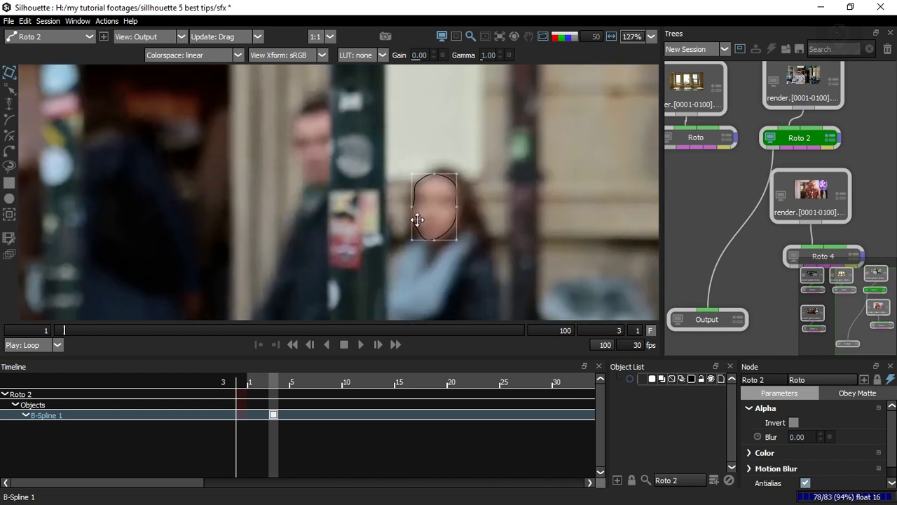
pyautogui.click(459, 245)
pyautogui.click(415, 242)
pyautogui.click(439, 243)
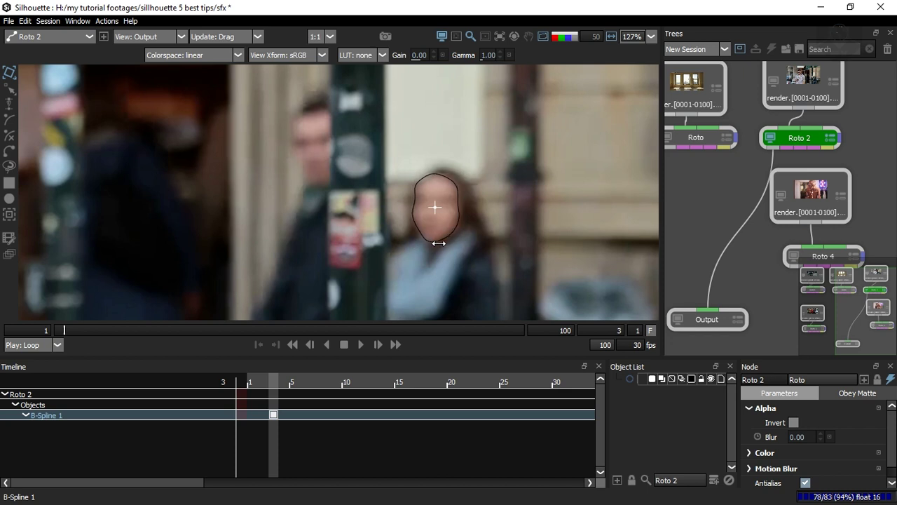
pyautogui.click(438, 243)
pyautogui.press('r')
pyautogui.click(415, 201)
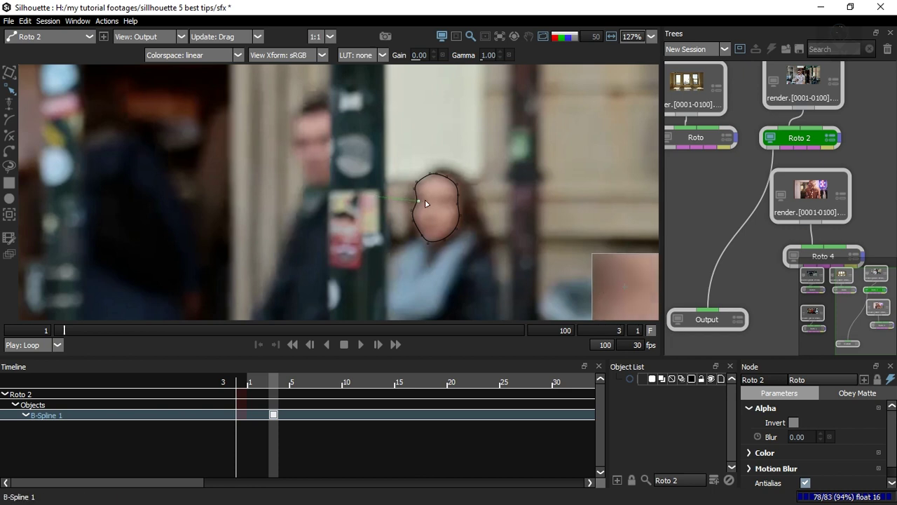
pyautogui.click(423, 210)
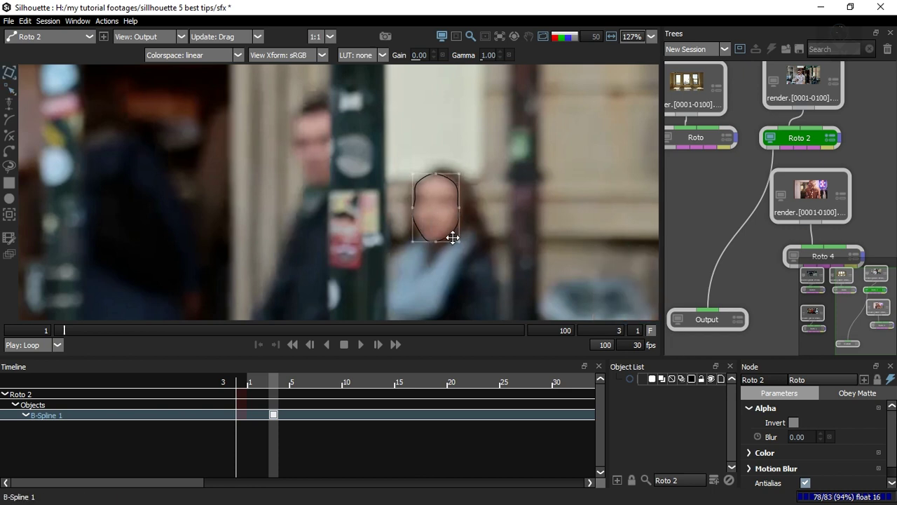
pyautogui.scroll(-1, 411, 223)
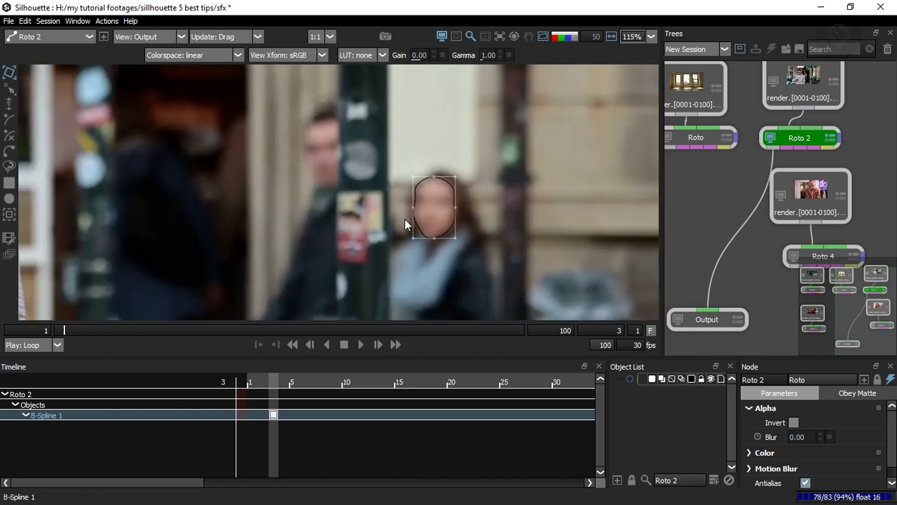
pyautogui.moveTo(420, 218); pyautogui.dragTo(416, 210)
# Move the face spline onto the woman's face at frame 15 and narrow it to match
pyautogui.scroll(-1, 416, 210)
pyautogui.press('x')
pyautogui.press('x')
pyautogui.press('x')
pyautogui.press('Right')
pyautogui.press('Right')
pyautogui.press('Right')
pyautogui.press('Right')
pyautogui.press('Right')
pyautogui.press('Right')
pyautogui.press('Right')
pyautogui.press('Right')
pyautogui.press('Right')
pyautogui.moveTo(444, 210); pyautogui.dragTo(299, 206)
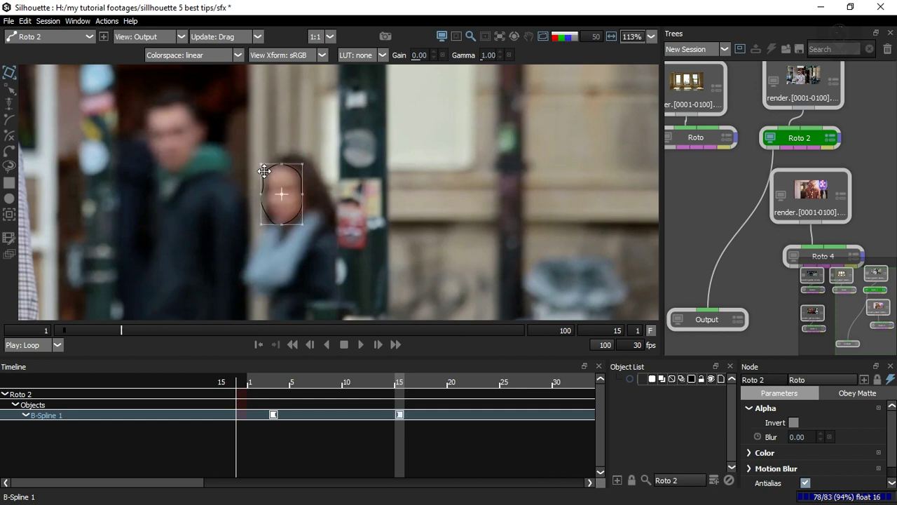
pyautogui.moveTo(260, 196); pyautogui.dragTo(268, 194)
pyautogui.moveTo(303, 224); pyautogui.dragTo(267, 226)
# Reposition the face spline behind the pole at frame 9 to follow the hidden face
pyautogui.press('z')
pyautogui.press('z')
pyautogui.press('z')
pyautogui.press('z')
pyautogui.press('z')
pyautogui.press('z')
pyautogui.press('z')
pyautogui.press('z')
pyautogui.moveTo(397, 216); pyautogui.dragTo(372, 215)
# Nudge the face spline at frame 11 to match the face emerging from behind the pole
pyautogui.press('x')
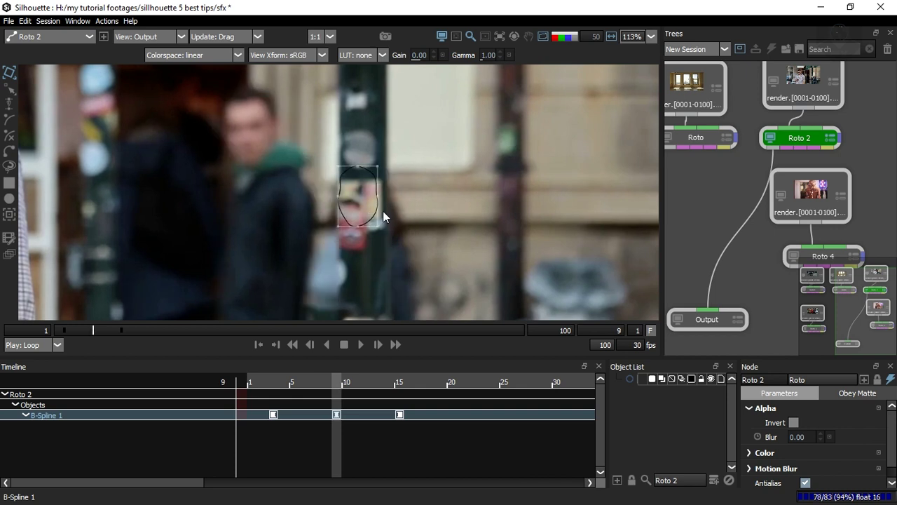
pyautogui.press('x')
pyautogui.press('x')
pyautogui.press('x')
pyautogui.press('x')
pyautogui.press('z')
pyautogui.press('z')
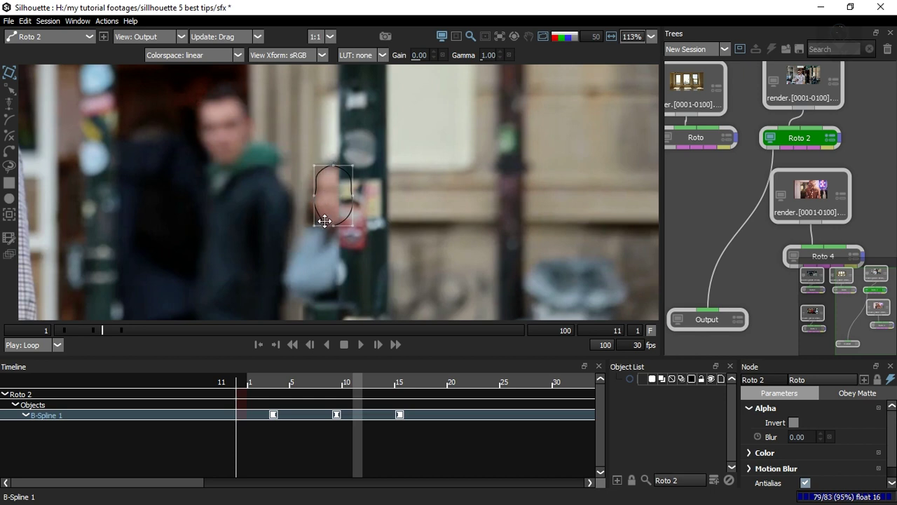
pyautogui.moveTo(322, 218); pyautogui.dragTo(320, 218)
pyautogui.click(321, 218)
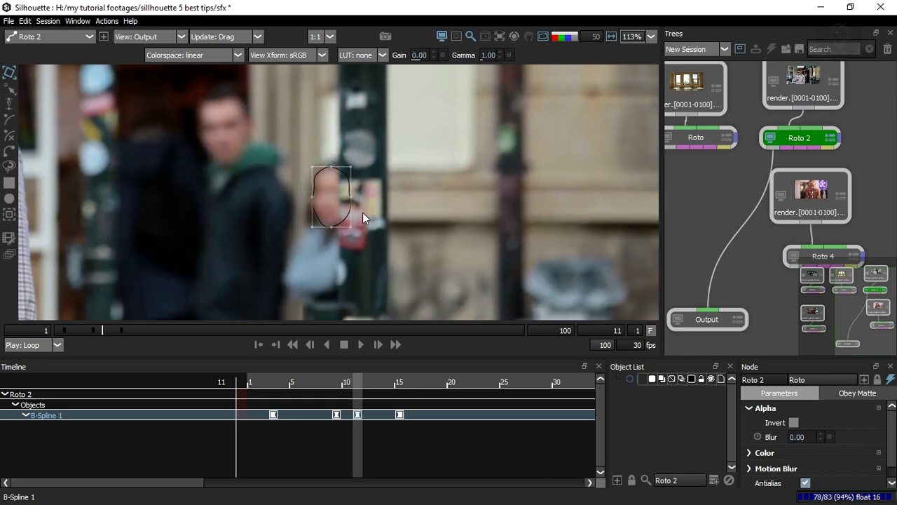
# Move the face spline onto the face at frame 20 and narrow it slightly
pyautogui.press('Right')
pyautogui.press('Right')
pyautogui.press('Right')
pyautogui.press('Right')
pyautogui.press('Right')
pyautogui.press('Right')
pyautogui.press('Right')
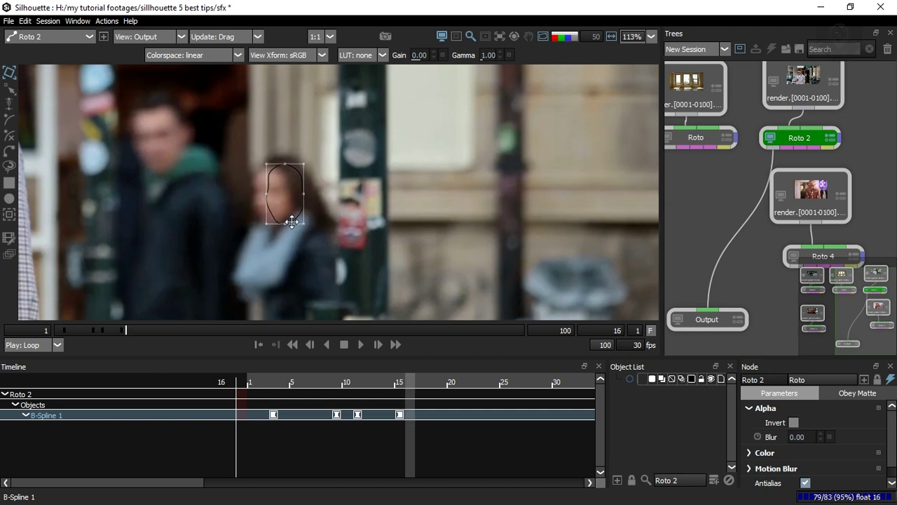
pyautogui.press('Right')
pyautogui.press('Right')
pyautogui.moveTo(297, 204); pyautogui.dragTo(209, 230)
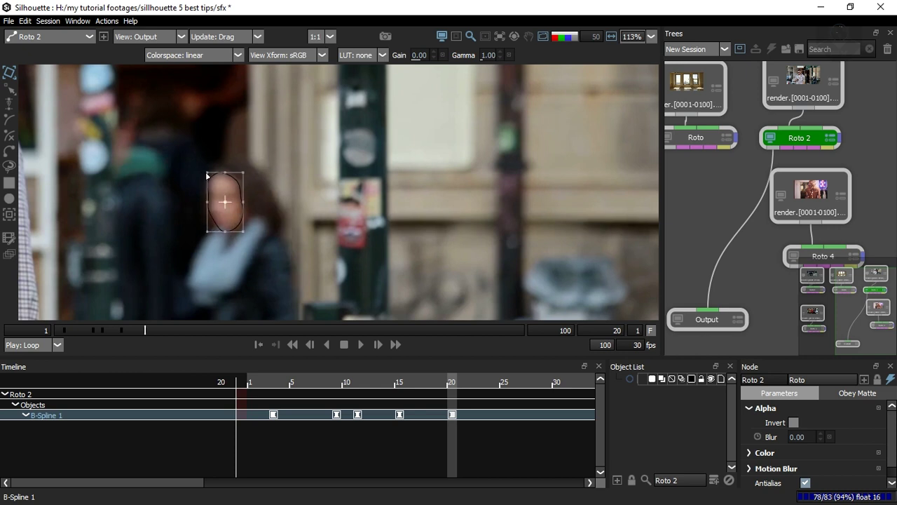
pyautogui.moveTo(207, 173); pyautogui.dragTo(209, 173)
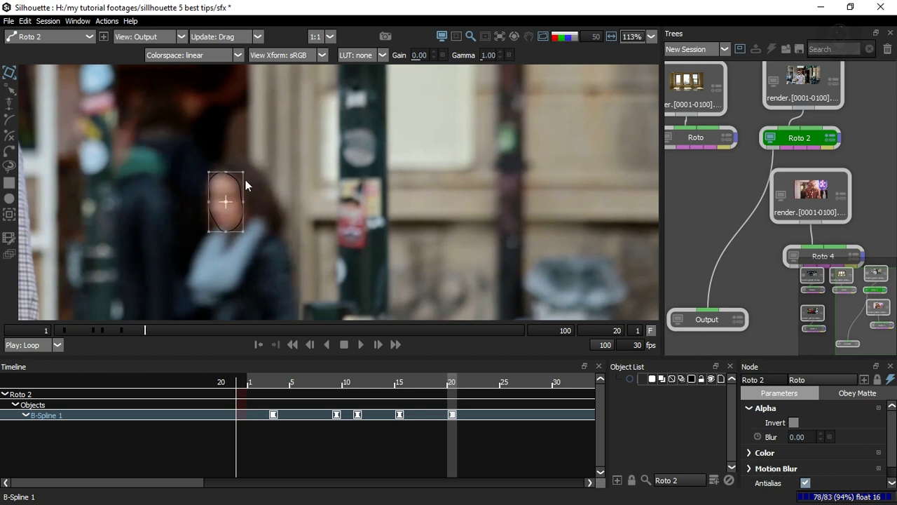
# Step back and forth through the frames up to frame 20 to examine how the spline follows the face
pyautogui.press('z')
pyautogui.press('z')
pyautogui.press('z')
pyautogui.press('z')
pyautogui.press('x')
pyautogui.press('x')
pyautogui.press('x')
pyautogui.press('x')
pyautogui.press('z')
pyautogui.press('z')
pyautogui.press('z')
pyautogui.press('z')
pyautogui.press('x')
pyautogui.press('x')
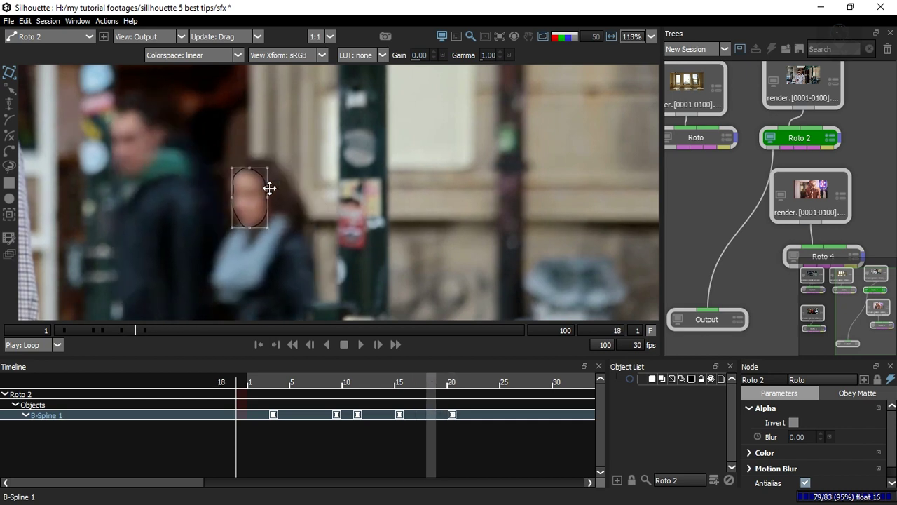
pyautogui.press('Right')
pyautogui.press('Right')
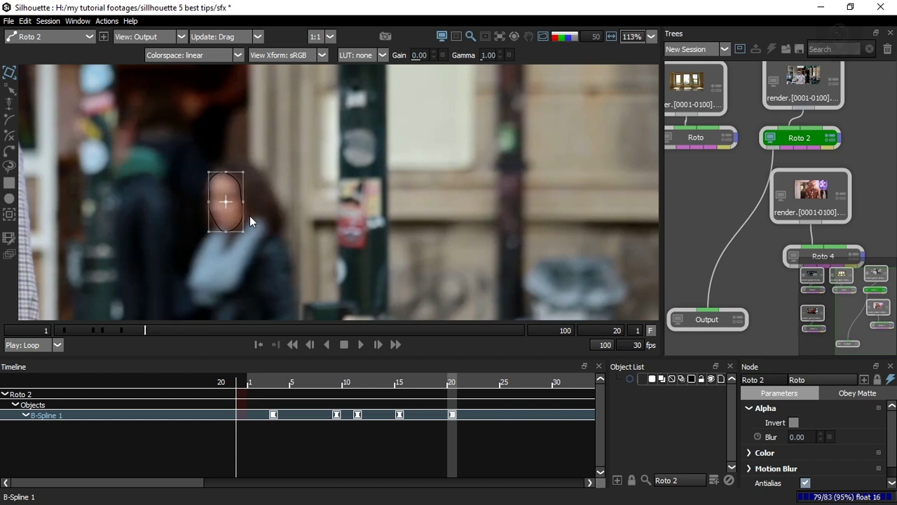
pyautogui.press('Left')
pyautogui.press('Left')
pyautogui.press('Left')
# Fit the face spline to the woman's face at frame 24
pyautogui.press('Right')
pyautogui.press('Right')
pyautogui.press('Right')
pyautogui.press('Right')
pyautogui.press('Right')
pyautogui.press('Right')
pyautogui.press('Right')
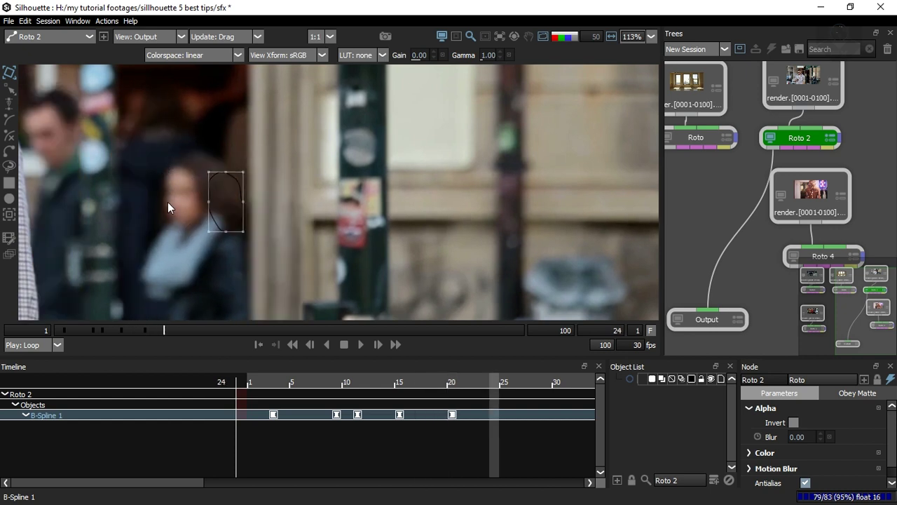
pyautogui.moveTo(217, 226); pyautogui.dragTo(183, 225)
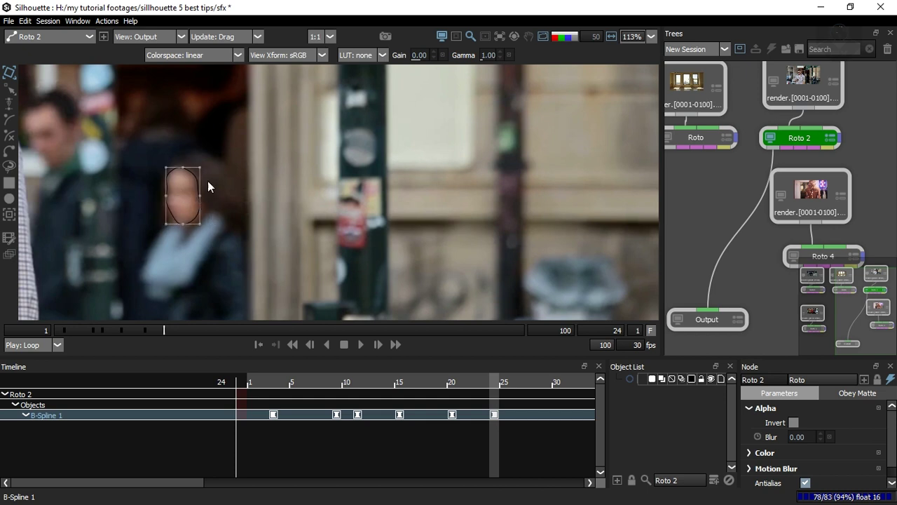
# Draw a small triangular B-spline over the front edge of the face at frame 24
pyautogui.scroll(4, 207, 181)
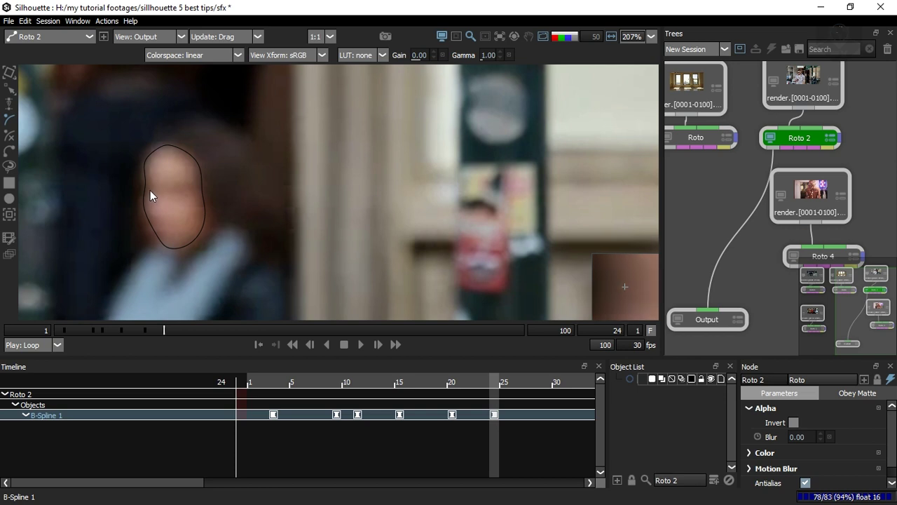
pyautogui.click(150, 190)
pyautogui.click(145, 213)
pyautogui.click(160, 213)
pyautogui.click(150, 191)
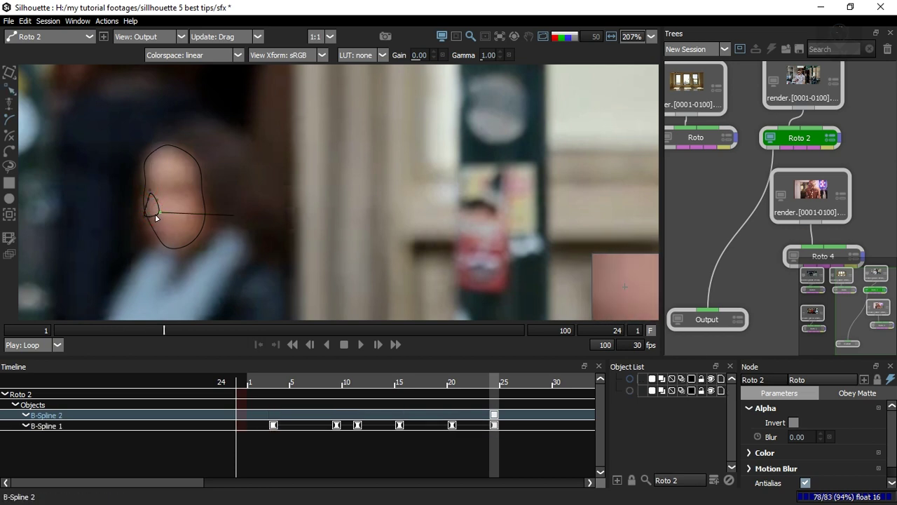
# Move the small cheek spline onto the front edge of the face at frame 20
pyautogui.press('t')
pyautogui.moveTo(167, 210); pyautogui.dragTo(209, 200)
pyautogui.scroll(1, 211, 199)
pyautogui.press('z')
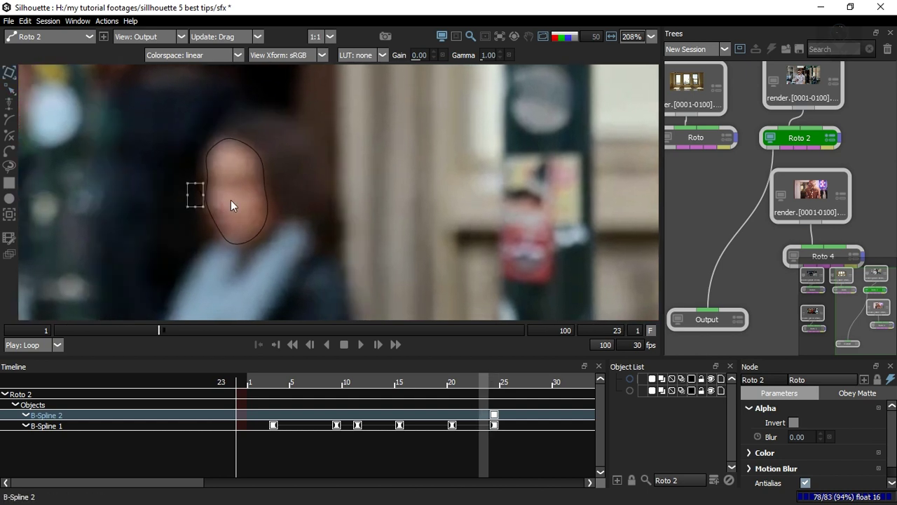
pyautogui.press('Left')
pyautogui.press('Left')
pyautogui.press('Left')
pyautogui.moveTo(196, 194); pyautogui.dragTo(278, 197)
# Step forward to frame 24 and toggle the alpha overlay to examine how both shapes cover the face
pyautogui.press('Right')
pyautogui.press('Right')
pyautogui.press('Right')
pyautogui.press('Right')
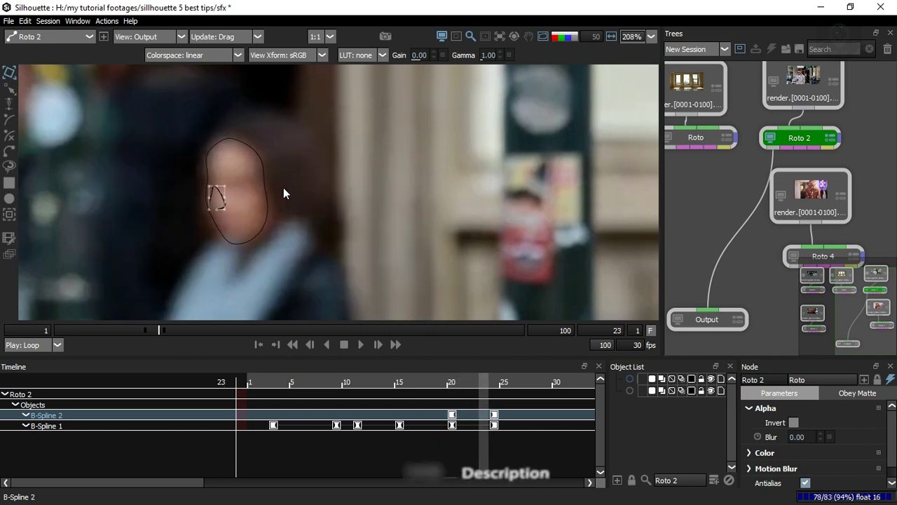
pyautogui.click(218, 184)
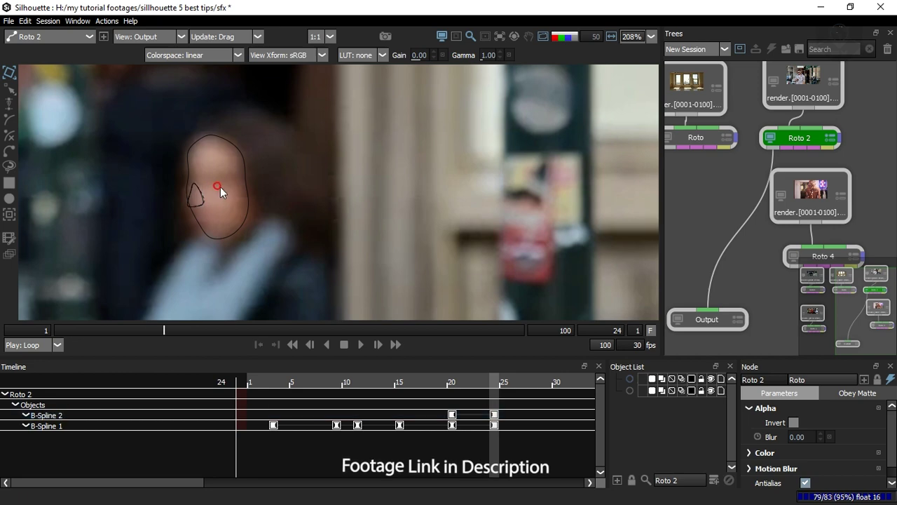
pyautogui.press('a')
pyautogui.moveTo(188, 206); pyautogui.dragTo(232, 171)
pyautogui.scroll(3, 319, 122)
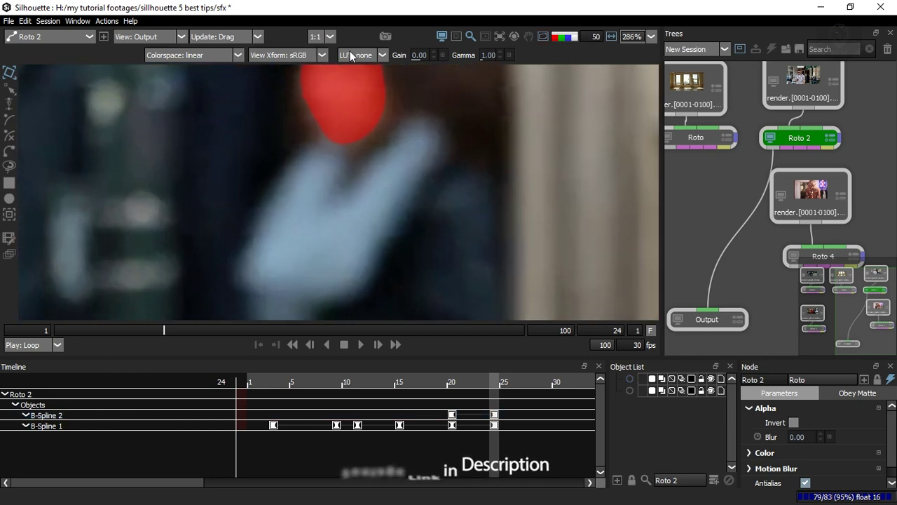
pyautogui.moveTo(309, 85); pyautogui.dragTo(291, 157)
pyautogui.press('a')
pyautogui.press('a')
pyautogui.scroll(-3, 295, 163)
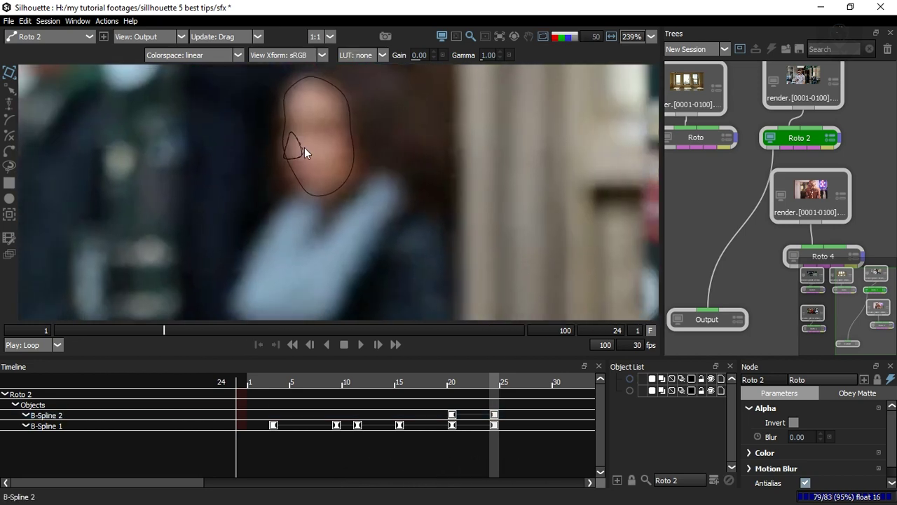
pyautogui.click(286, 175)
pyautogui.scroll(-1, 305, 162)
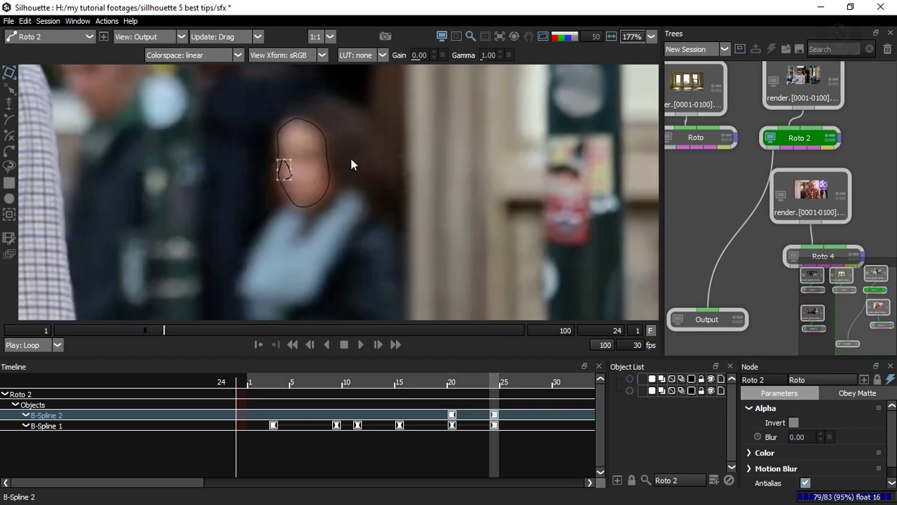
# Select both face splines and move them together to match the face at frames 29 and 26
pyautogui.click(350, 160)
pyautogui.hotkey('ctrl', 'a')
pyautogui.scroll(-2, 307, 160)
pyautogui.press('x')
pyautogui.press('x')
pyautogui.press('x')
pyautogui.press('x')
pyautogui.press('x')
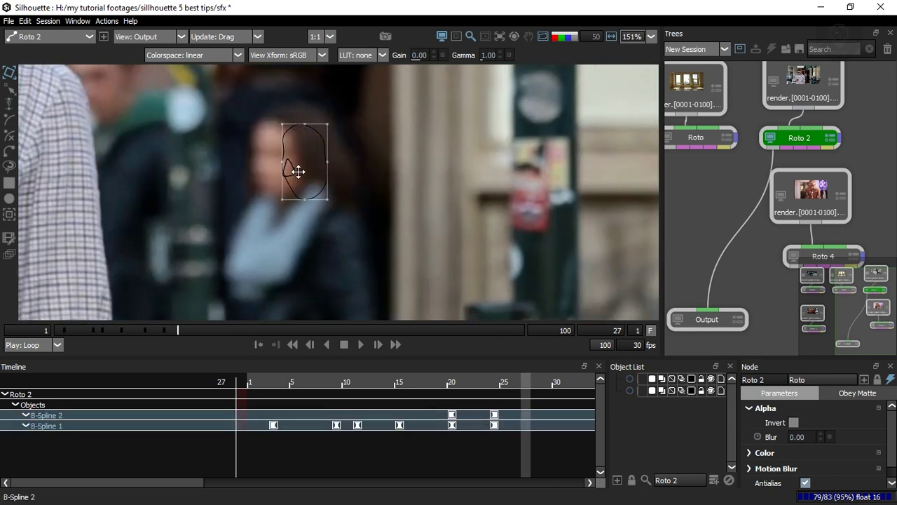
pyautogui.moveTo(294, 171)
pyautogui.mouseDown()
pyautogui.moveTo(233, 168)
pyautogui.moveTo(279, 168)
pyautogui.mouseUp()
pyautogui.press('z')
pyautogui.press('z')
pyautogui.press('z')
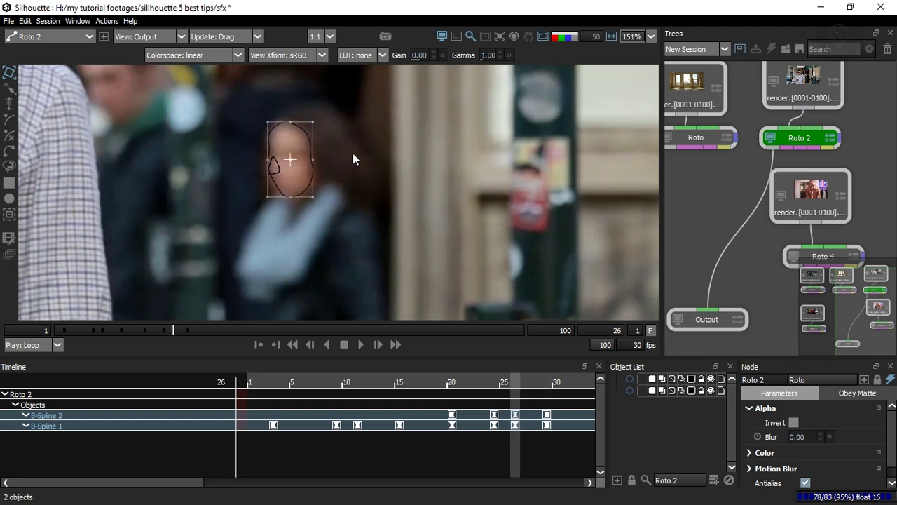
# Deselect the shapes and toggle their outlines to examine the blurred face at frame 26
pyautogui.click(349, 154)
pyautogui.press('o')
pyautogui.press('a')
pyautogui.press('a')
pyautogui.press('a')
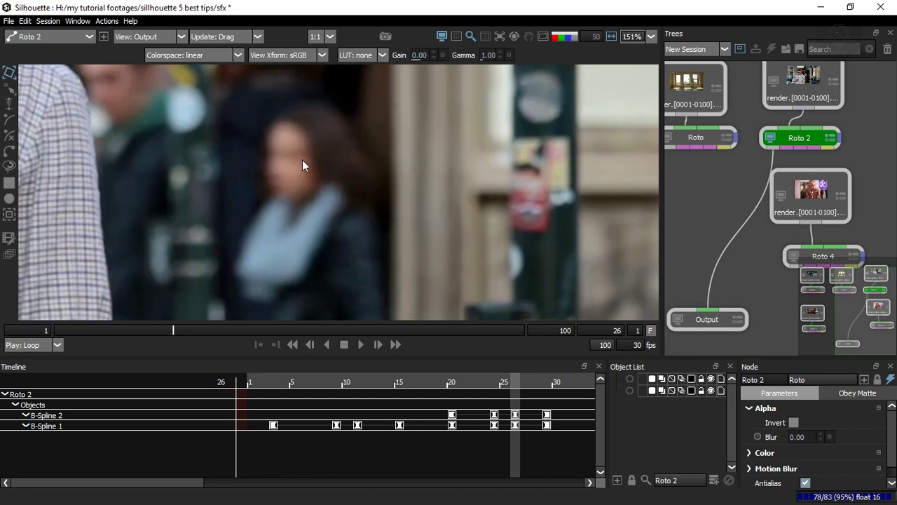
pyautogui.press('o')
pyautogui.click(302, 144)
pyautogui.click(341, 130)
# Switch to the car clip on Roto 3 and scrub to frames 62 and 58 to examine the motion-blurred front
pyautogui.scroll(-4, 294, 172)
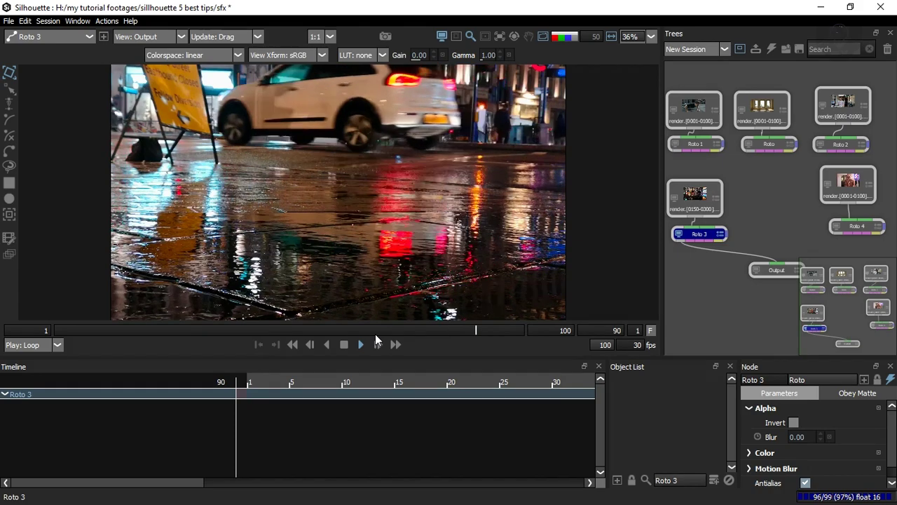
pyautogui.click(347, 330)
pyautogui.moveTo(348, 329); pyautogui.dragTo(346, 316)
pyautogui.scroll(5, 410, 115)
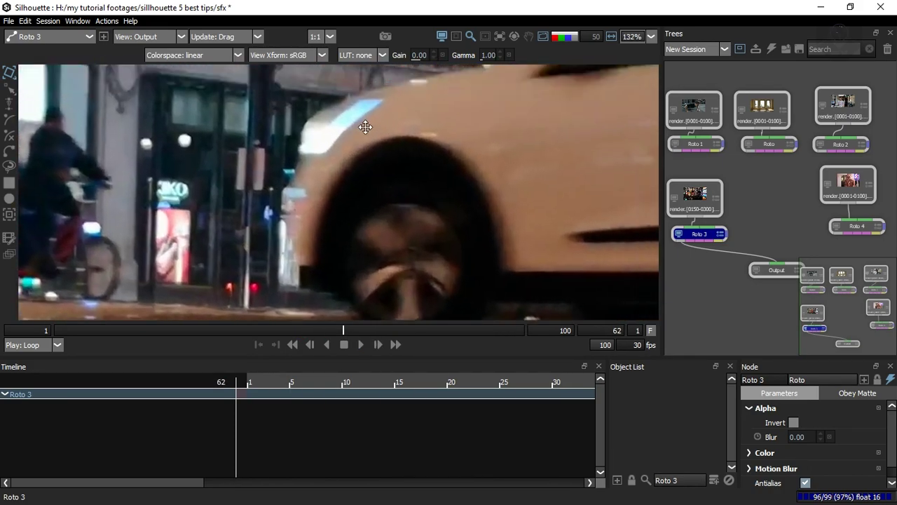
pyautogui.moveTo(315, 330)
pyautogui.mouseDown()
pyautogui.moveTo(334, 325)
pyautogui.moveTo(325, 326)
pyautogui.mouseUp()
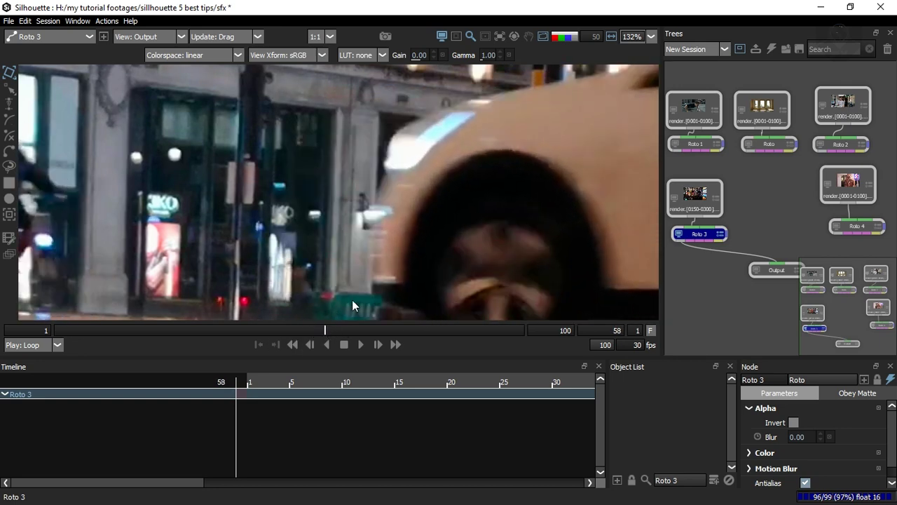
# Start a B-spline at frame 58, tracing from the hood above the headlight down the car's front edge to the bumper
pyautogui.moveTo(356, 206); pyautogui.dragTo(320, 223)
pyautogui.moveTo(410, 139); pyautogui.dragTo(390, 136)
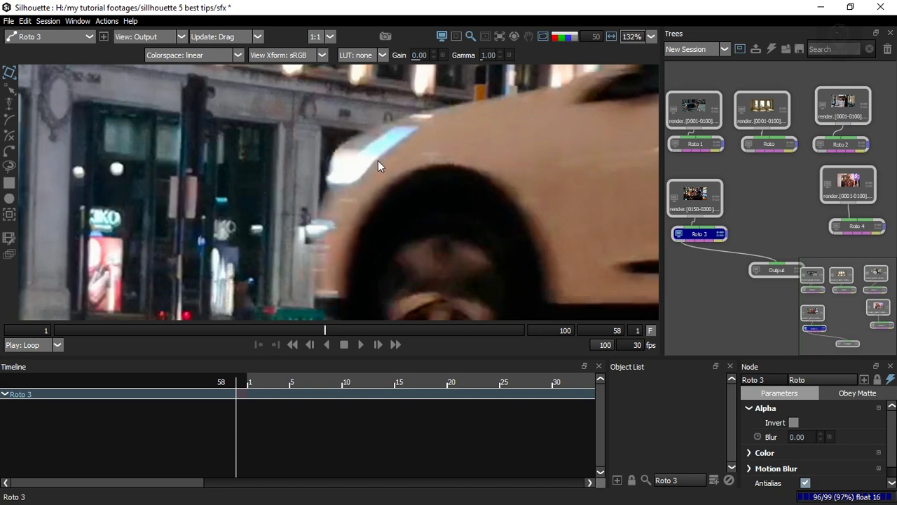
pyautogui.press('b')
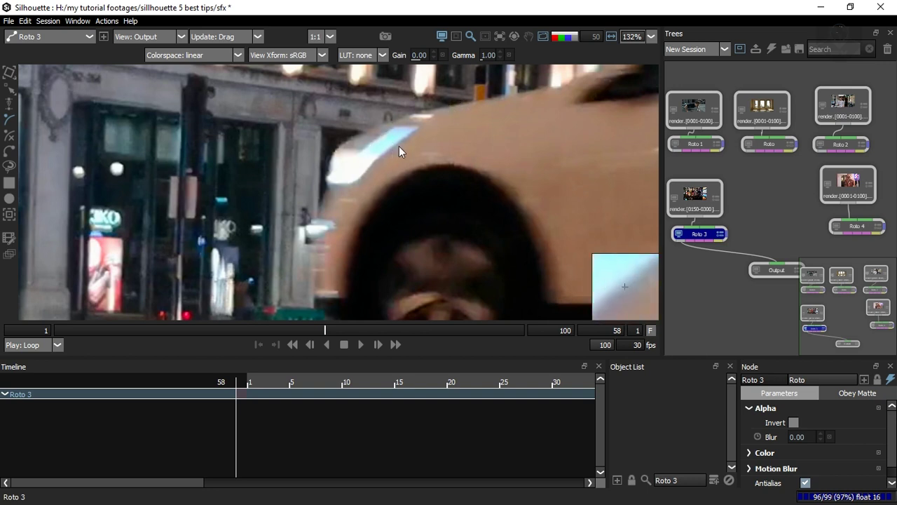
pyautogui.click(417, 114)
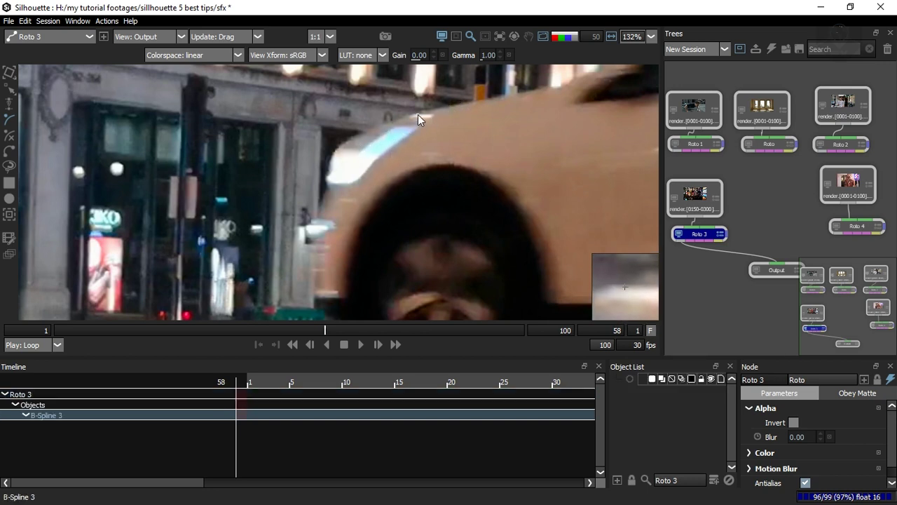
pyautogui.click(338, 155)
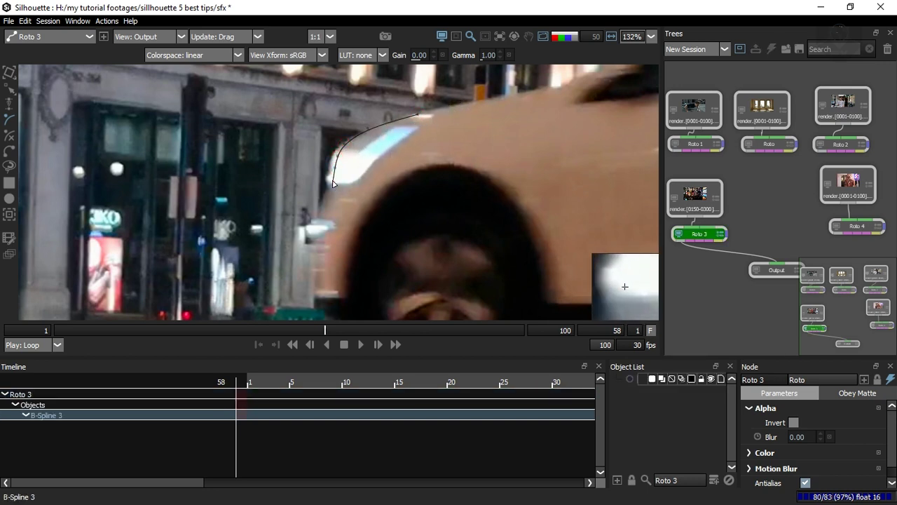
pyautogui.click(317, 286)
pyautogui.click(320, 296)
pyautogui.click(332, 296)
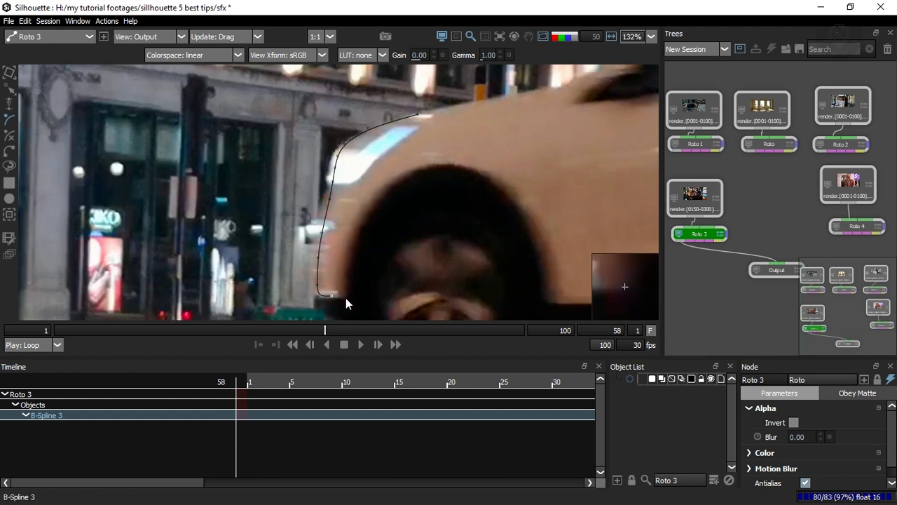
# Continue the B-spline up along the wheel arch and close it at the hood above the headlight
pyautogui.click(342, 270)
pyautogui.click(355, 227)
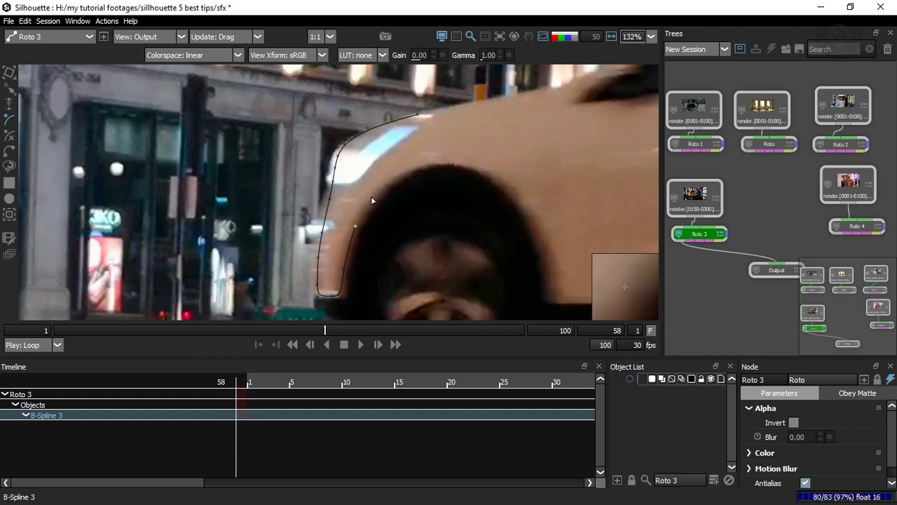
pyautogui.click(372, 198)
pyautogui.click(396, 181)
pyautogui.click(435, 164)
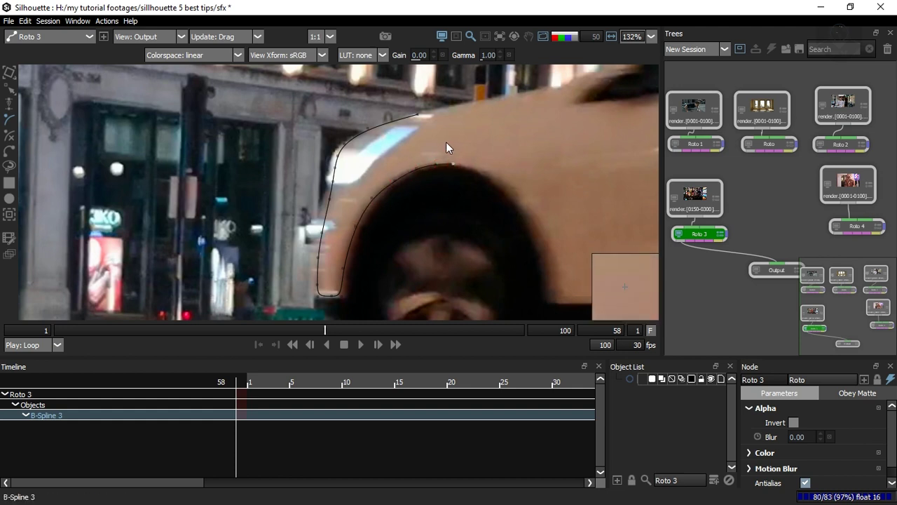
pyautogui.click(438, 115)
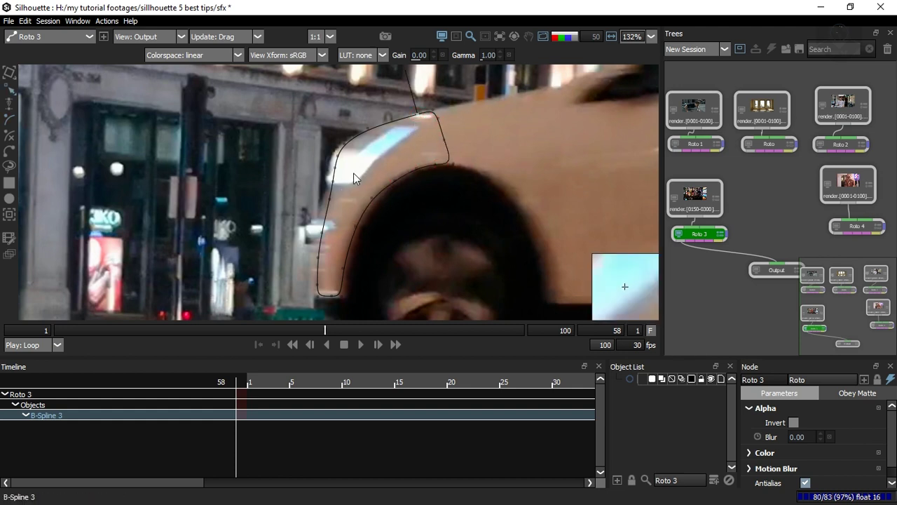
# Check the spline's fit along the headlight edge at frame 58 and select all of its points
pyautogui.click(329, 201)
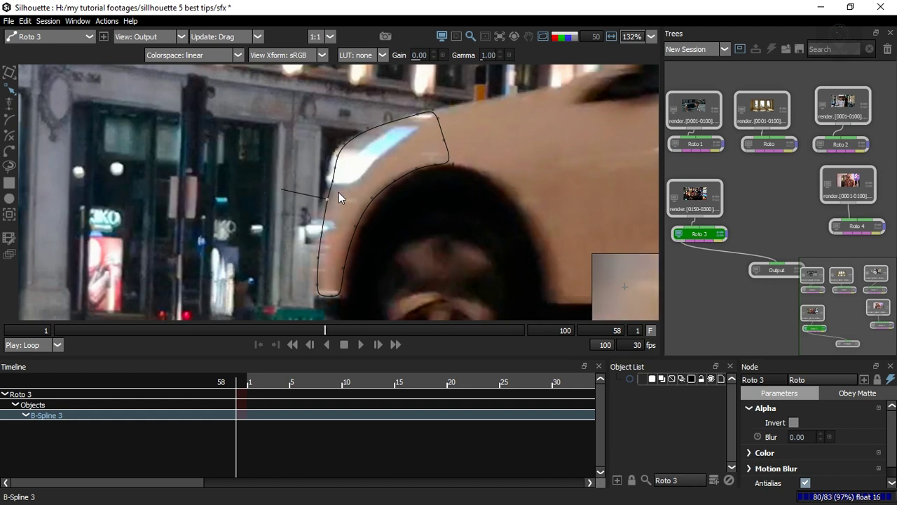
pyautogui.click(343, 183)
pyautogui.press('t')
pyautogui.scroll(3, 354, 188)
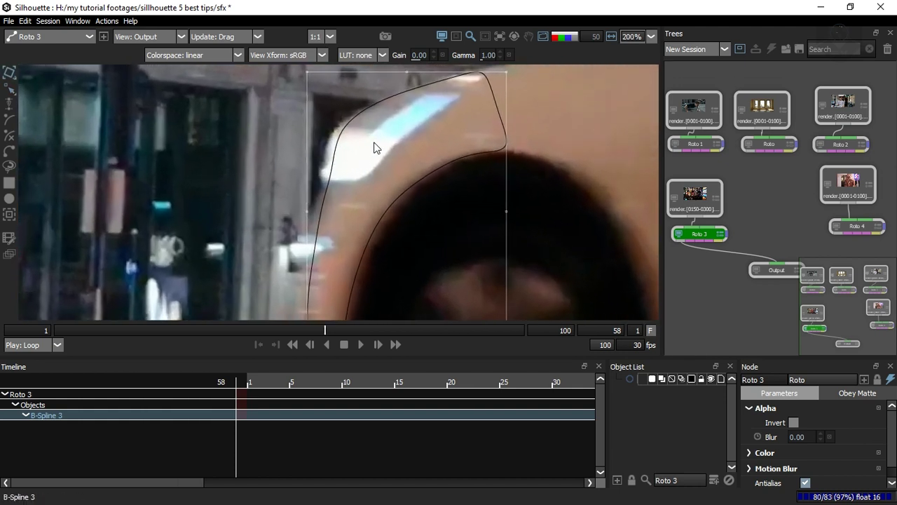
pyautogui.scroll(1, 374, 148)
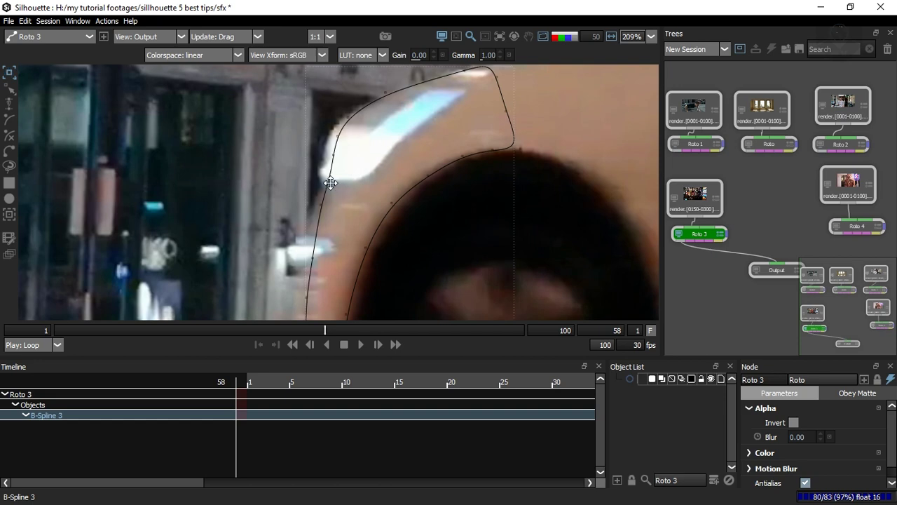
pyautogui.scroll(-2, 331, 179)
pyautogui.scroll(-1, 335, 182)
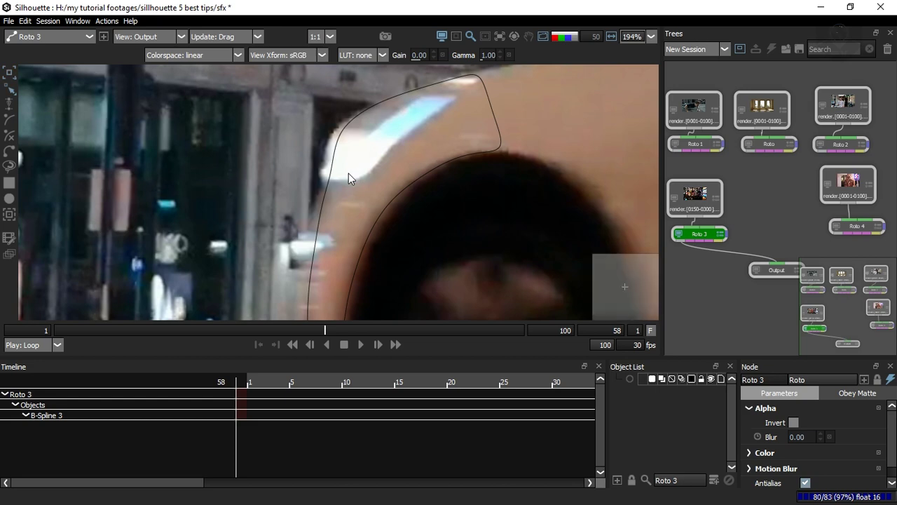
pyautogui.scroll(-5, 400, 146)
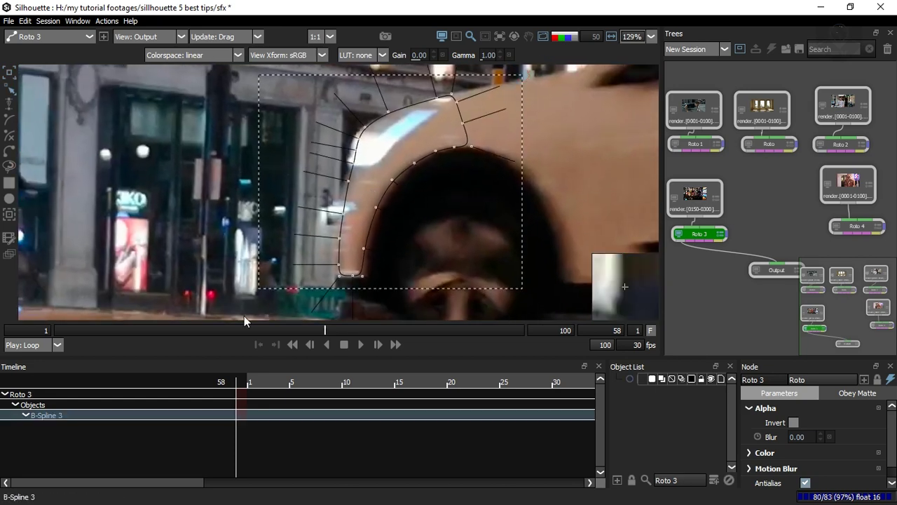
# Shift the whole spline to match the car's front edge and wheel arch at frame 57
pyautogui.scroll(5, 388, 141)
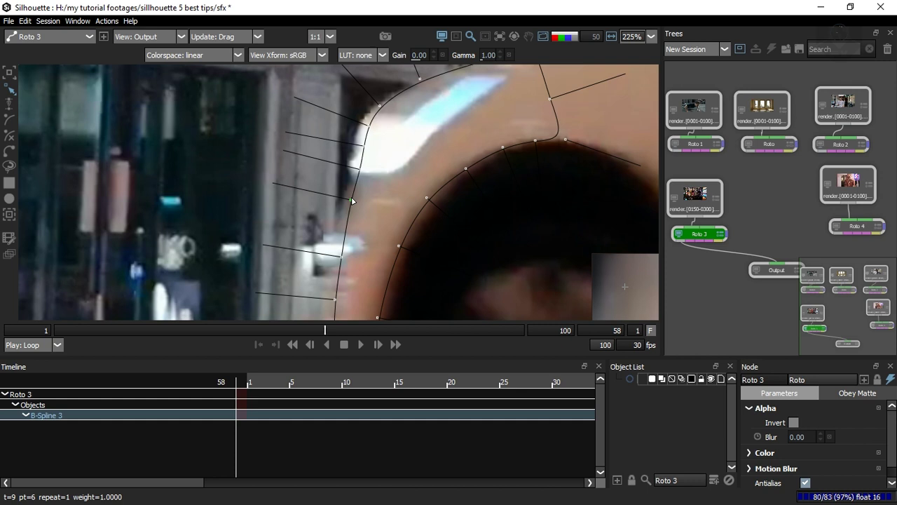
pyautogui.press('Left')
pyautogui.press('Right')
pyautogui.press('Left')
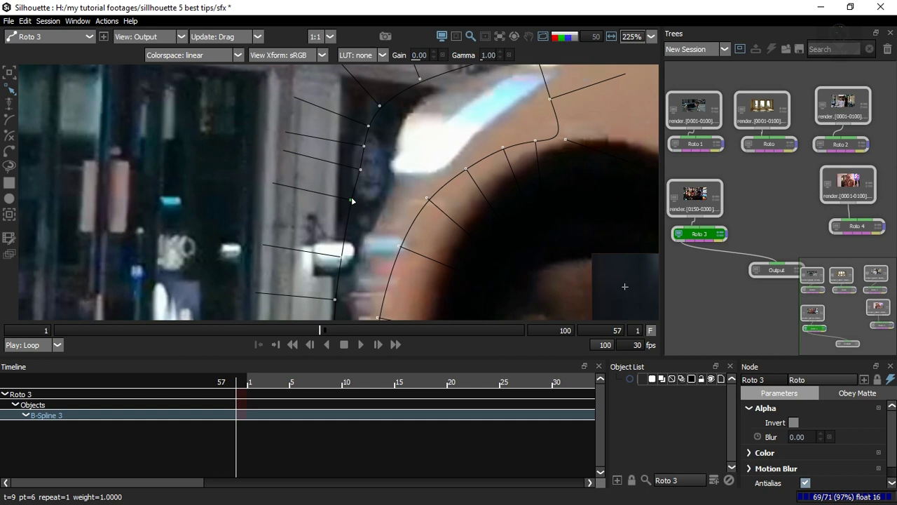
pyautogui.moveTo(352, 201); pyautogui.dragTo(354, 201)
pyautogui.press('Right')
pyautogui.press('Right')
pyautogui.press('Right')
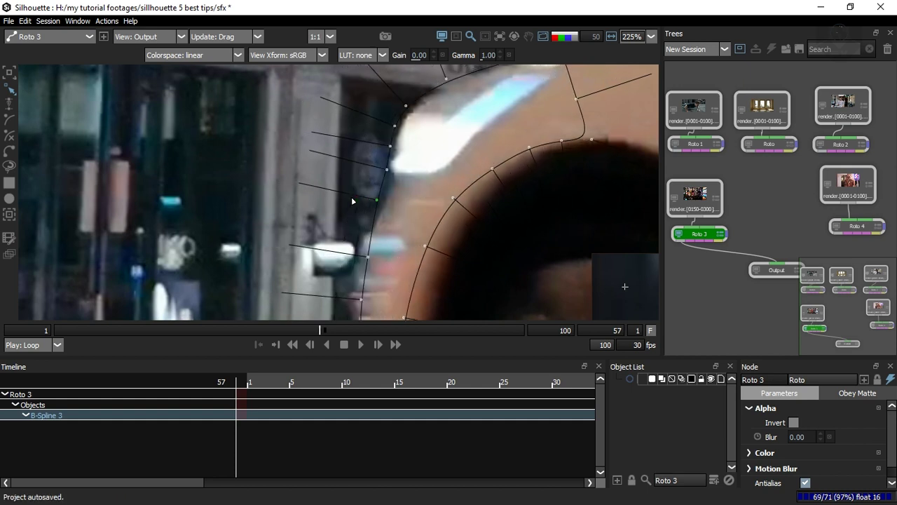
pyautogui.press('Right')
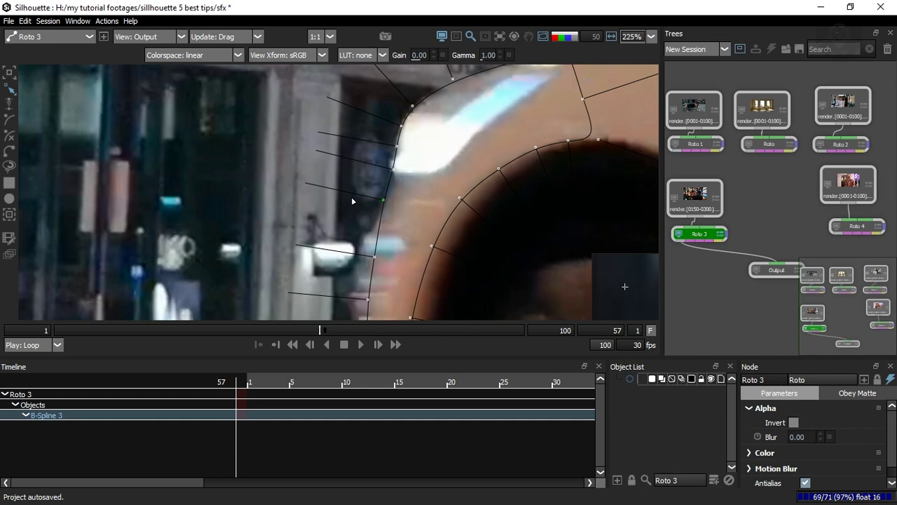
# Shift the whole spline to match the car's front at frame 59, and check its fit across frames 57 to 59
pyautogui.press('Right')
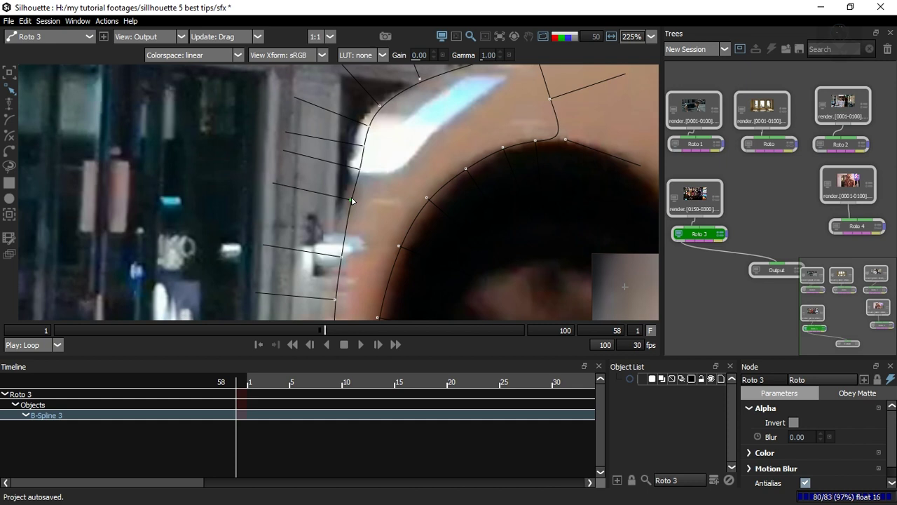
pyautogui.press('Right')
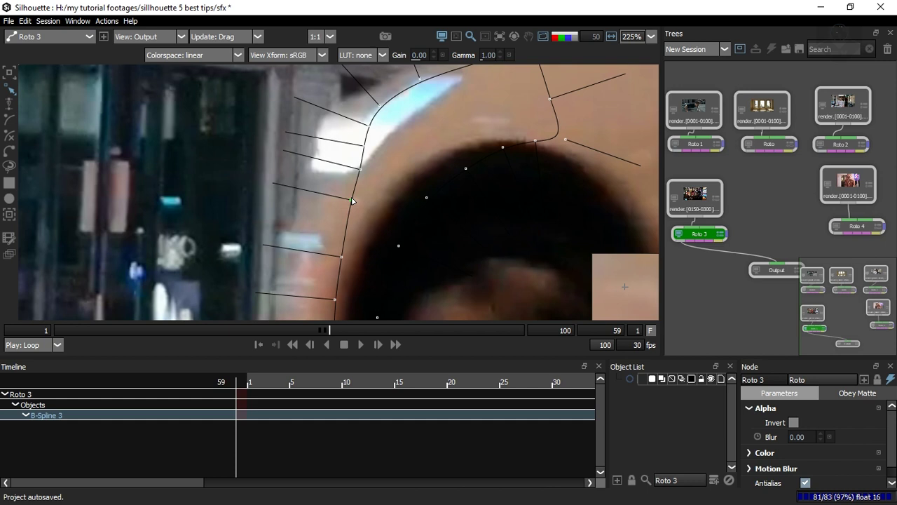
pyautogui.press('Left')
pyautogui.press('Left')
pyautogui.press('Left')
pyautogui.press('Left')
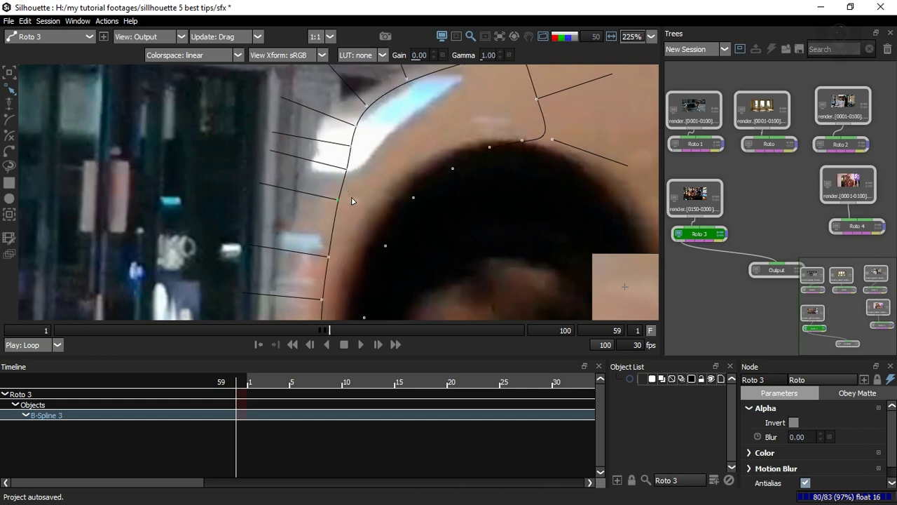
pyautogui.press('Left')
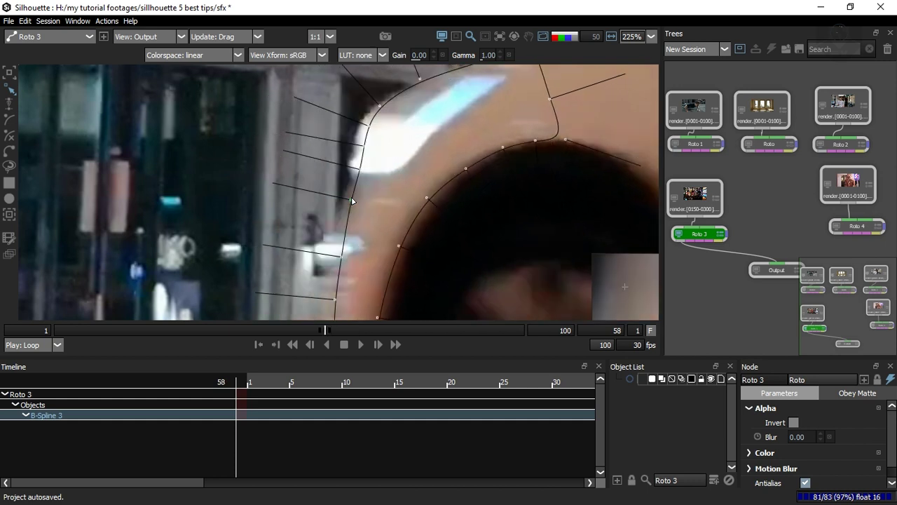
pyautogui.press('Right')
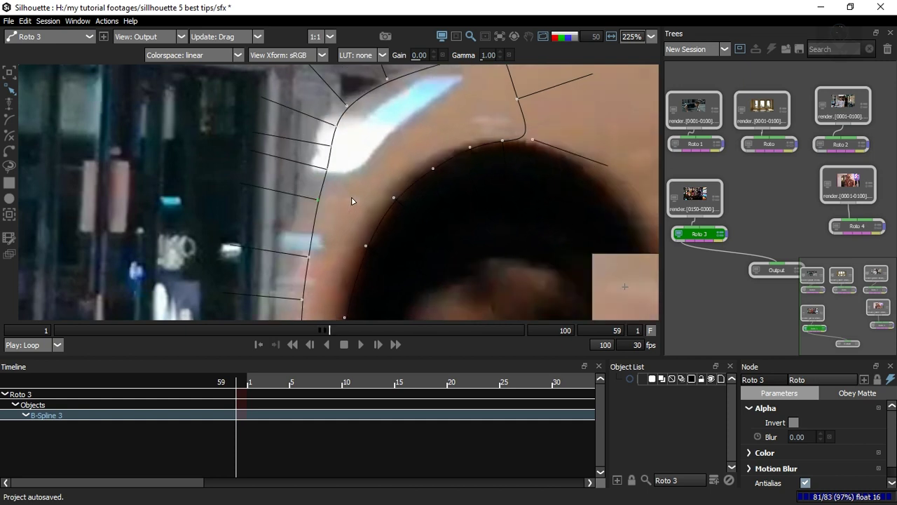
pyautogui.press('Left')
pyautogui.press('Left')
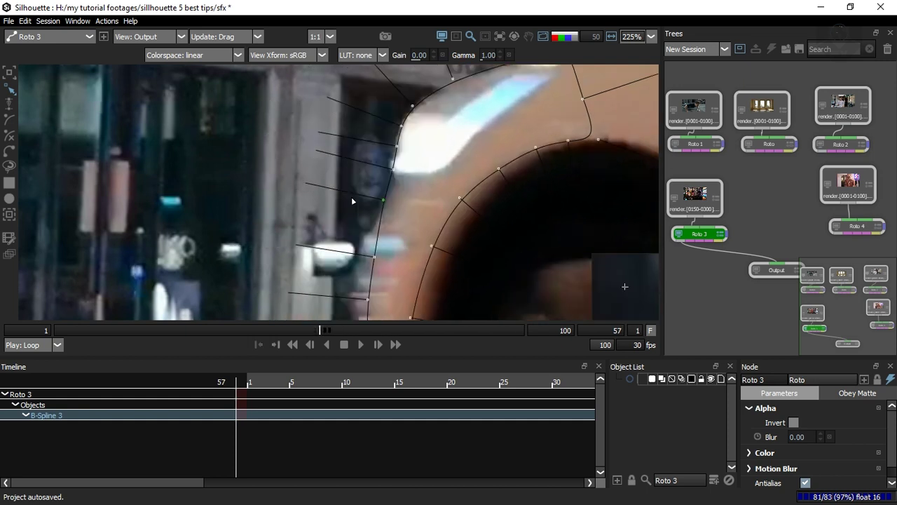
pyautogui.press('Right')
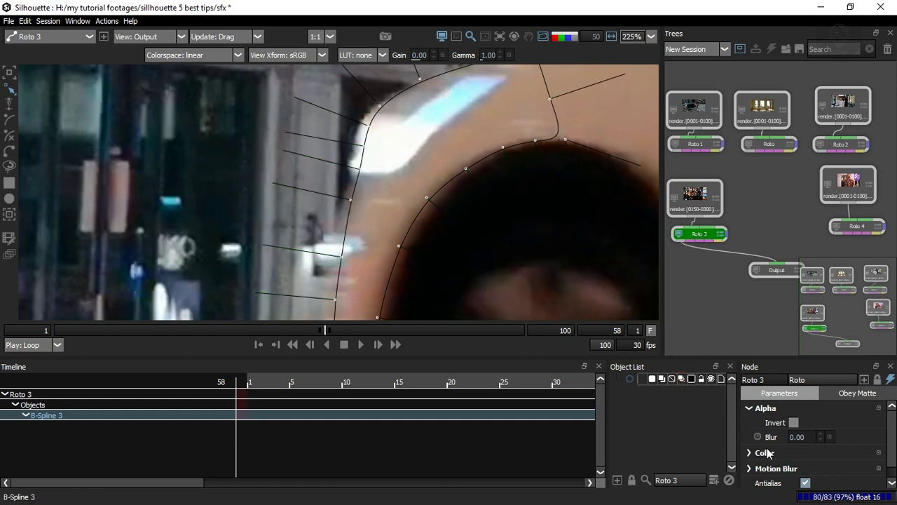
# Expand the Roto 3 node's Motion Blur settings and compare the shape's alpha with the car's blurred edge
pyautogui.scroll(-1, 892, 443)
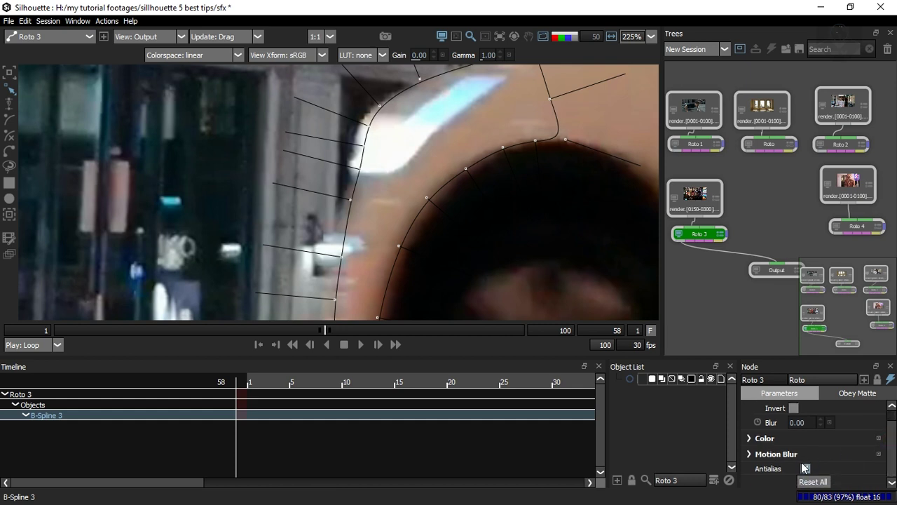
pyautogui.click(749, 454)
pyautogui.scroll(2, 375, 143)
pyautogui.press('a')
pyautogui.press('a')
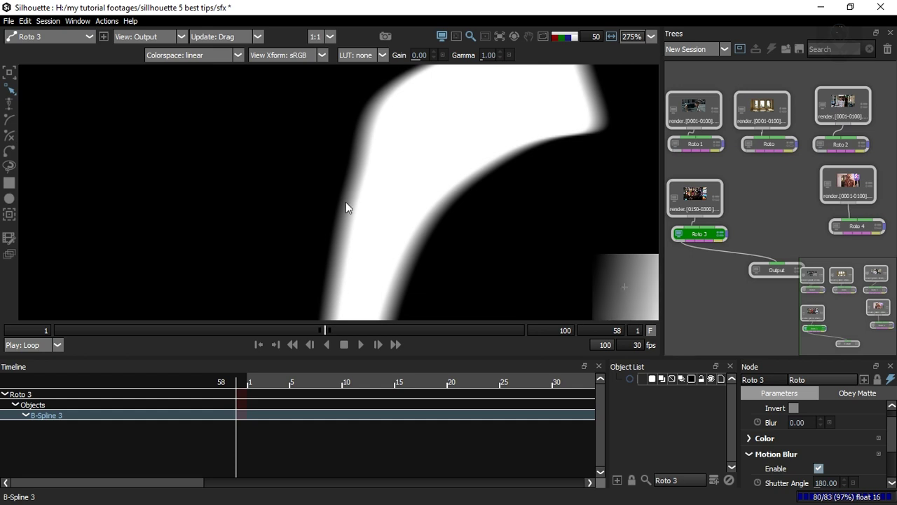
pyautogui.scroll(6, 419, 85)
pyautogui.press('a')
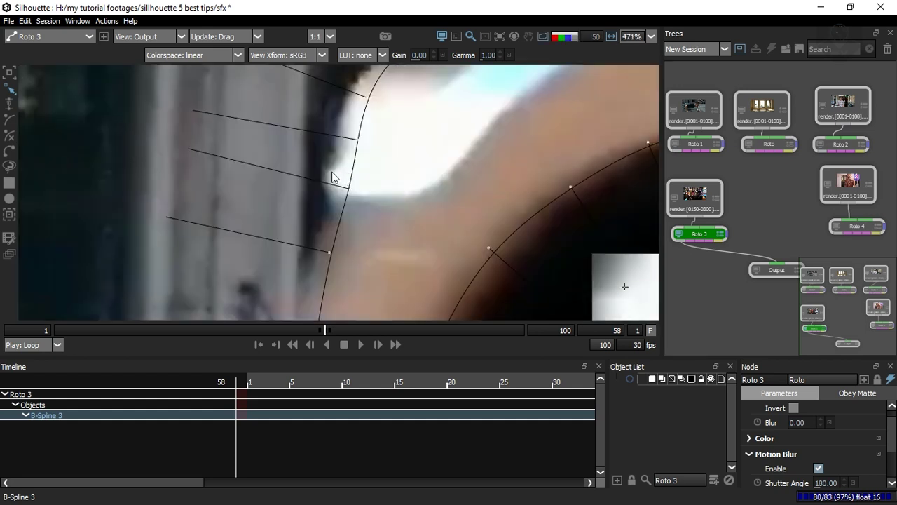
pyautogui.scroll(-2, 341, 178)
pyautogui.press('a')
pyautogui.scroll(-2, 343, 144)
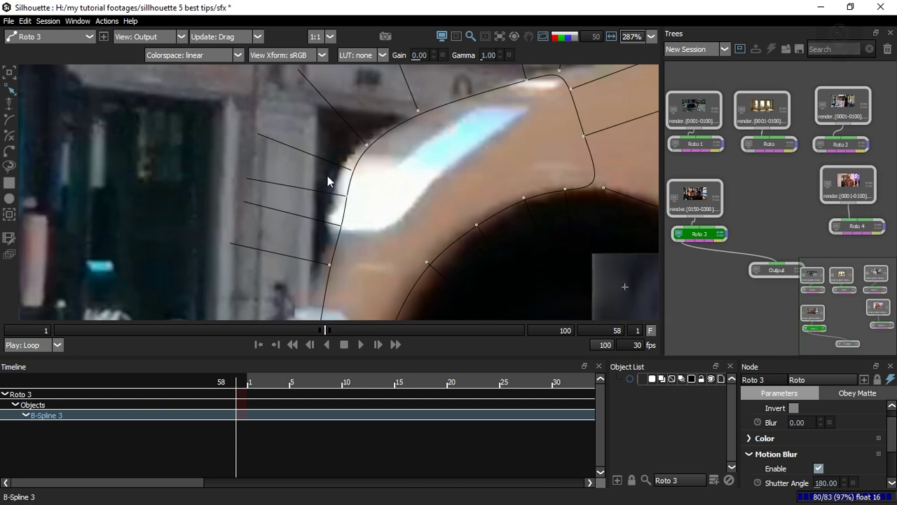
# Select the four spline points along the headlight and move them outward to its blurred edge with multi-frame editing enabled
pyautogui.moveTo(394, 147); pyautogui.dragTo(319, 242)
pyautogui.moveTo(317, 244); pyautogui.dragTo(314, 254)
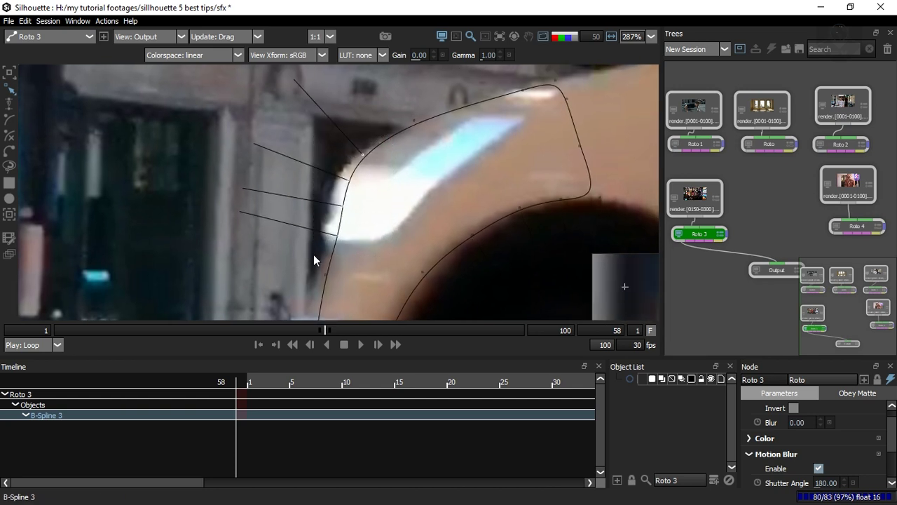
pyautogui.press('m')
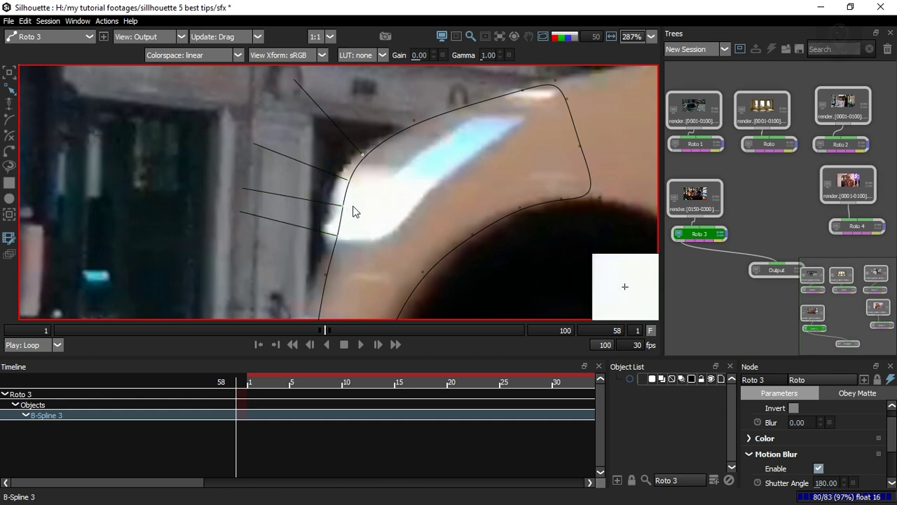
pyautogui.moveTo(344, 208); pyautogui.dragTo(328, 214)
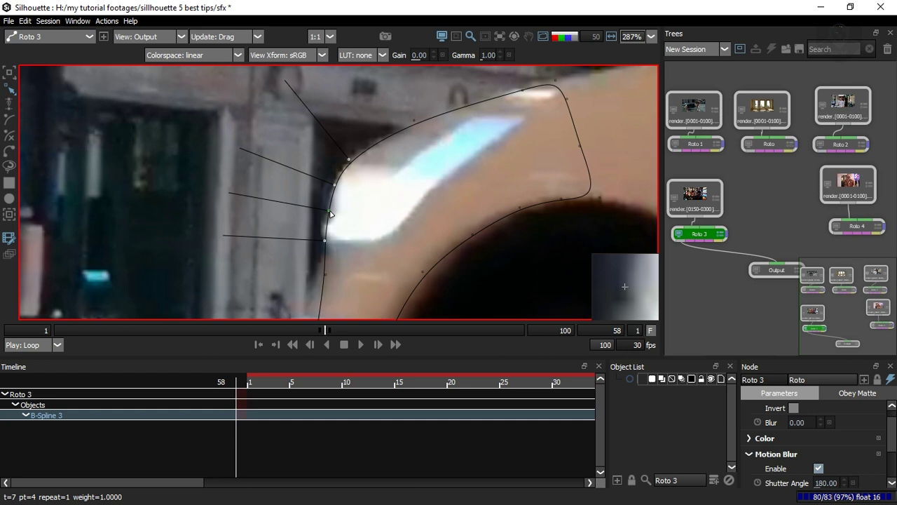
# Nudge the four headlight points closer to the headlight edge at frame 57, and review the fit at frames 59 and 58
pyautogui.press('Left')
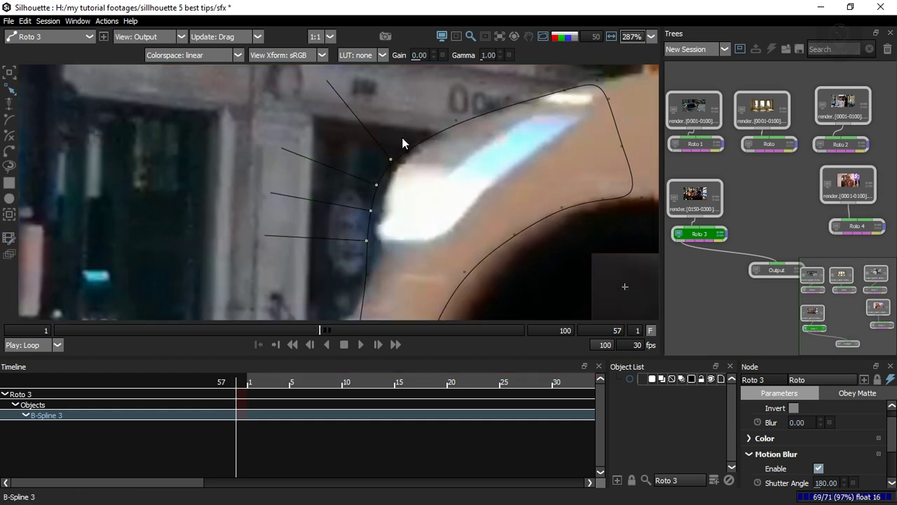
pyautogui.moveTo(399, 137); pyautogui.dragTo(347, 243)
pyautogui.press('Right')
pyautogui.press('Right')
pyautogui.press('Right')
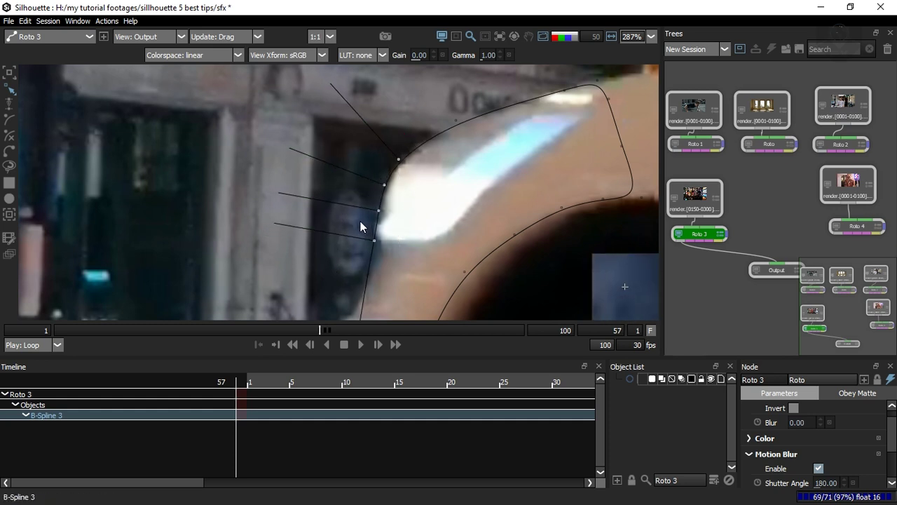
pyautogui.press('Right')
pyautogui.press('Right')
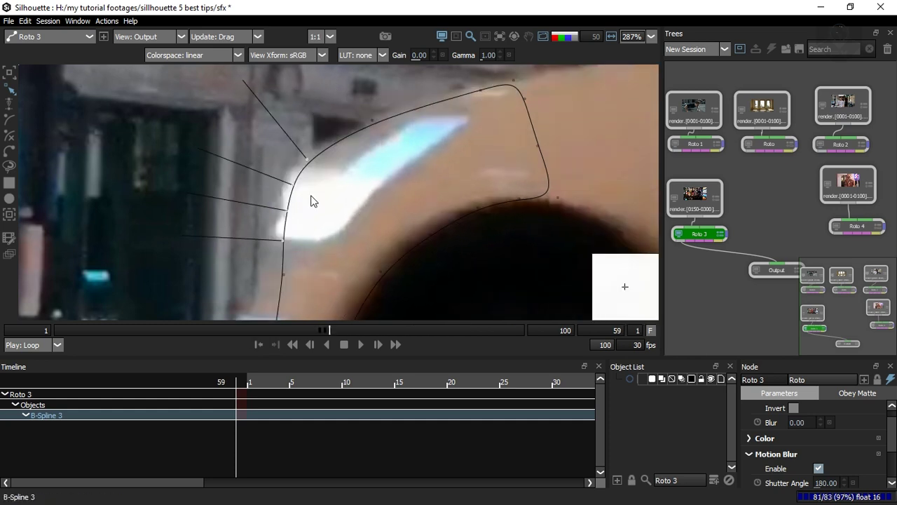
pyautogui.press('Left')
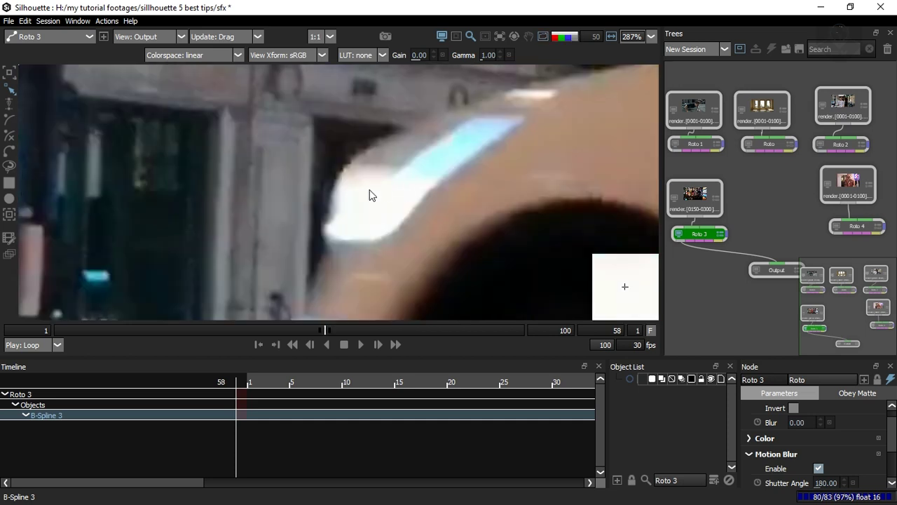
# Examine the motion-blurred matte against the headlight and lower front edge of the car using the alpha overlay at frame 58
pyautogui.press('o')
pyautogui.press('a')
pyautogui.press('a')
pyautogui.moveTo(370, 134); pyautogui.dragTo(308, 248)
pyautogui.moveTo(324, 240); pyautogui.dragTo(322, 223)
pyautogui.press('a')
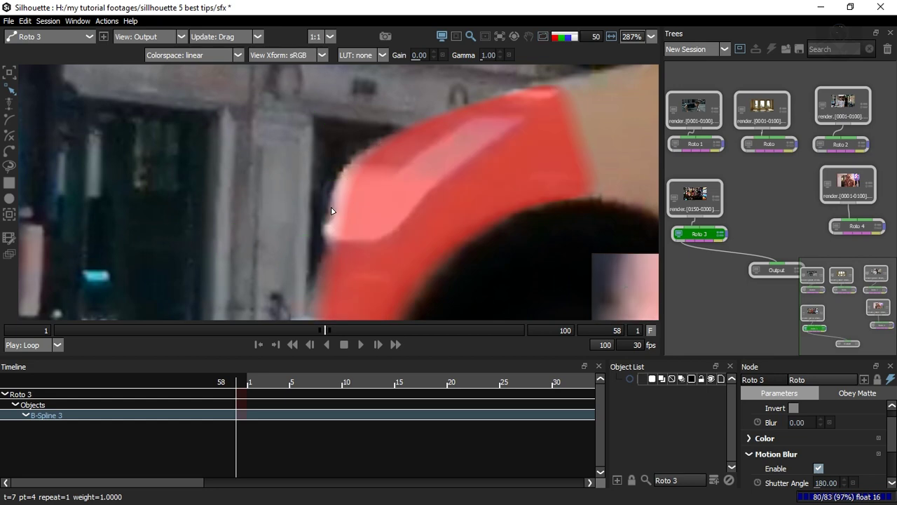
pyautogui.scroll(-3, 332, 210)
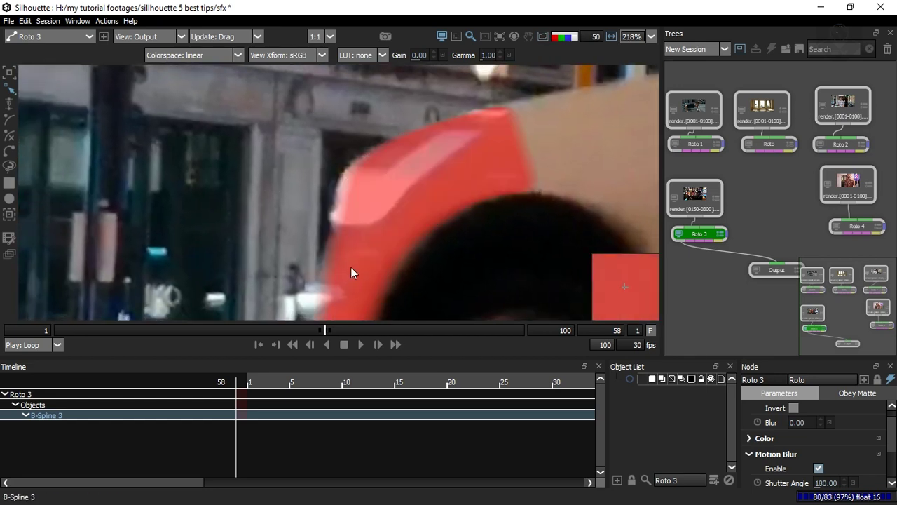
pyautogui.scroll(-2, 361, 245)
pyautogui.scroll(1, 339, 251)
pyautogui.moveTo(339, 311); pyautogui.dragTo(347, 241)
pyautogui.moveTo(335, 139); pyautogui.dragTo(330, 253)
pyautogui.scroll(1, 354, 158)
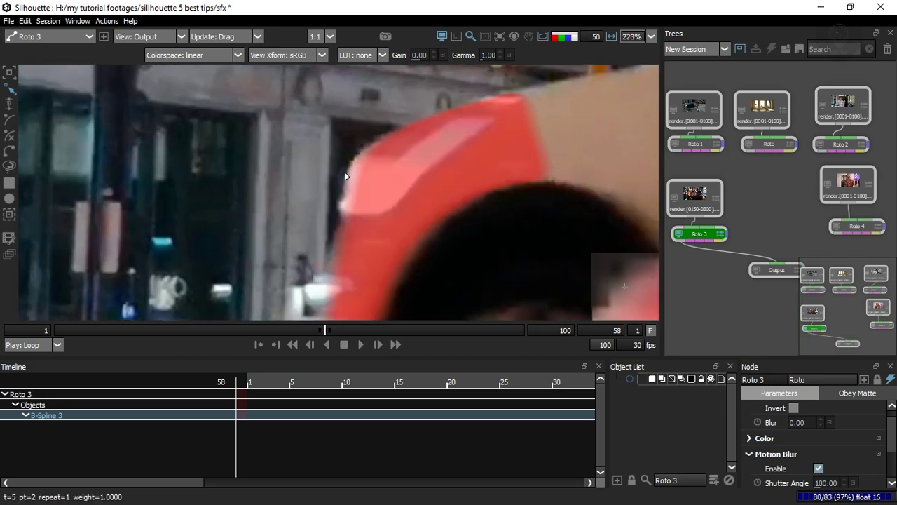
pyautogui.scroll(1, 337, 243)
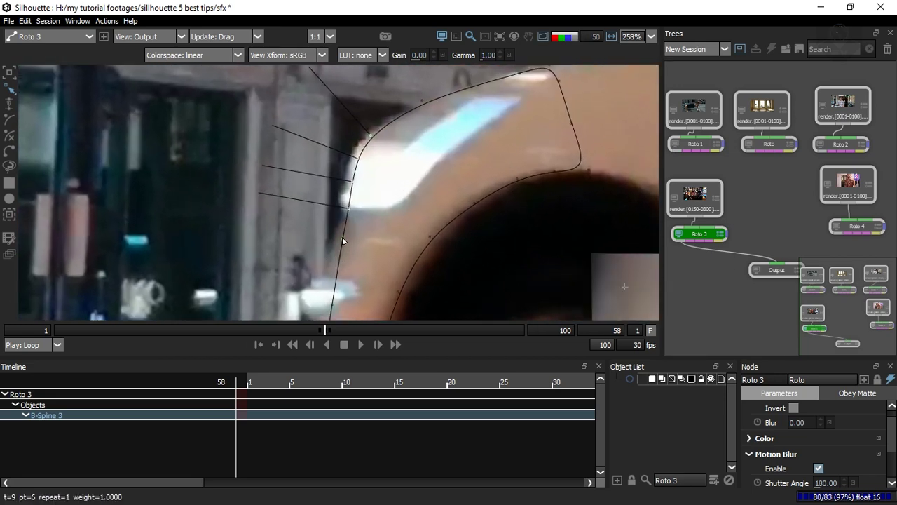
# Compare the headlight spline's fit on the frames around 58, including frame 59
pyautogui.press('z')
pyautogui.press('x')
pyautogui.press('x')
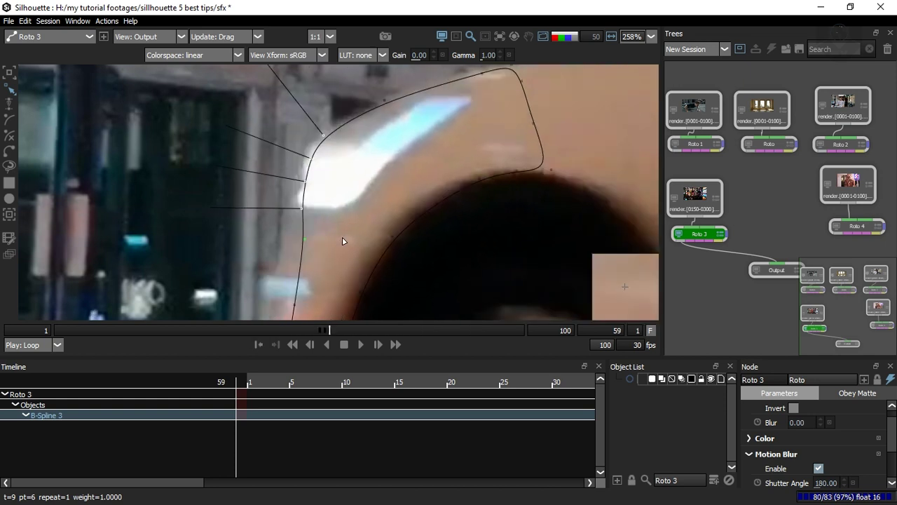
pyautogui.press('z')
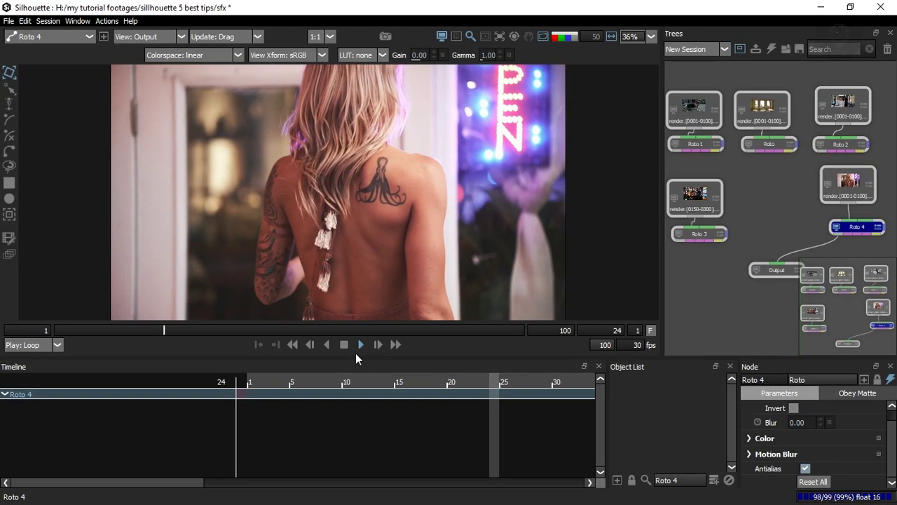
# Play the Roto 4 footage and examine the loose strands along the hair's edge at frame 43
pyautogui.click(357, 348)
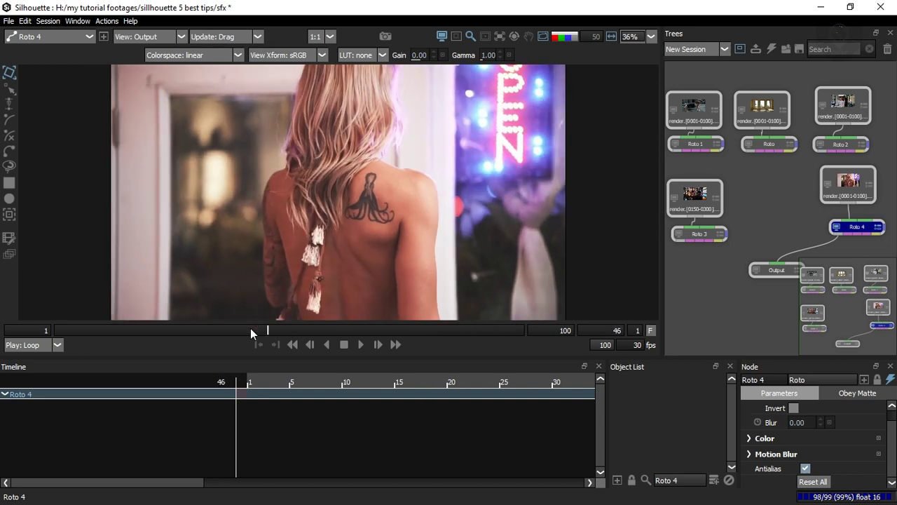
pyautogui.scroll(3, 294, 133)
pyautogui.scroll(3, 388, 147)
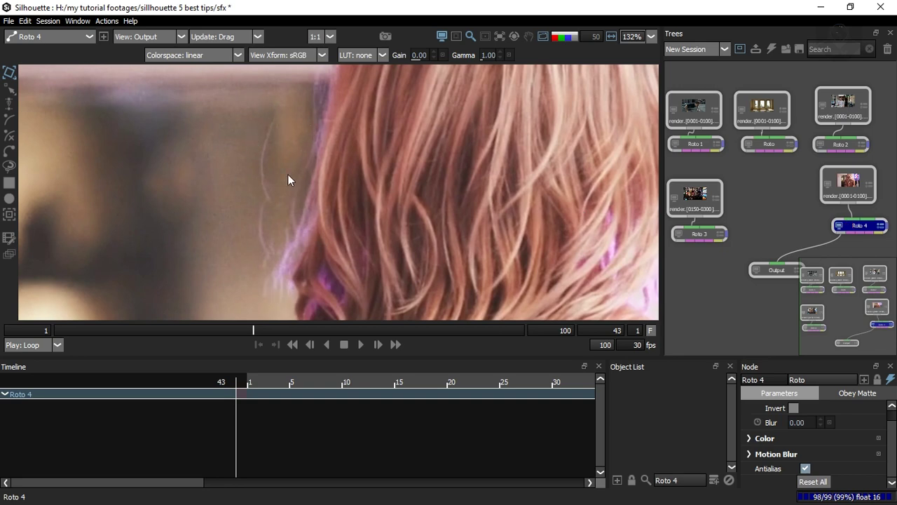
pyautogui.scroll(-1, 309, 143)
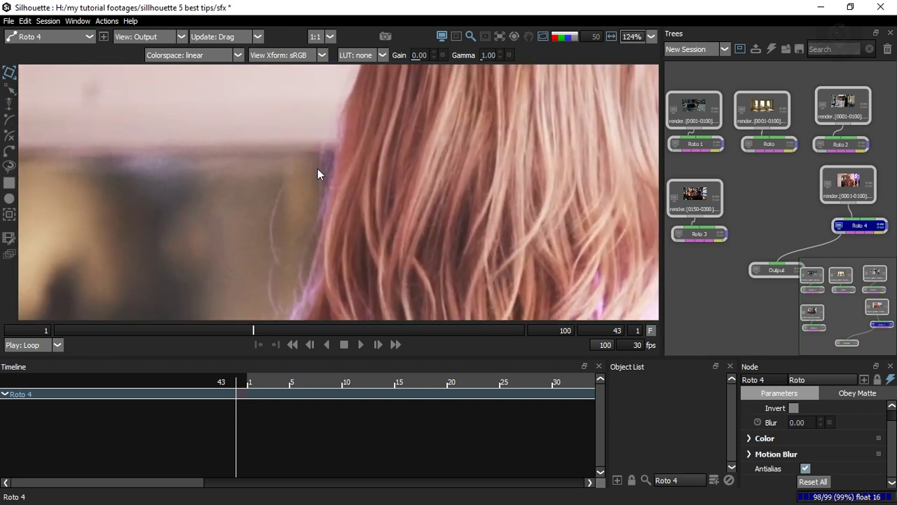
# Draw an open B-spline along the stray hair strand beside the hair's outer edge at frame 43
pyautogui.click(9, 120)
pyautogui.scroll(3, 330, 154)
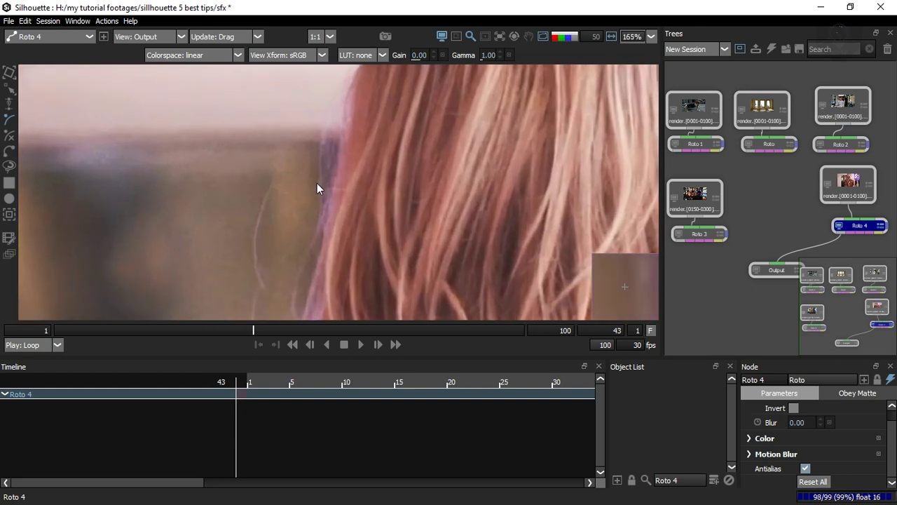
pyautogui.scroll(-1, 328, 133)
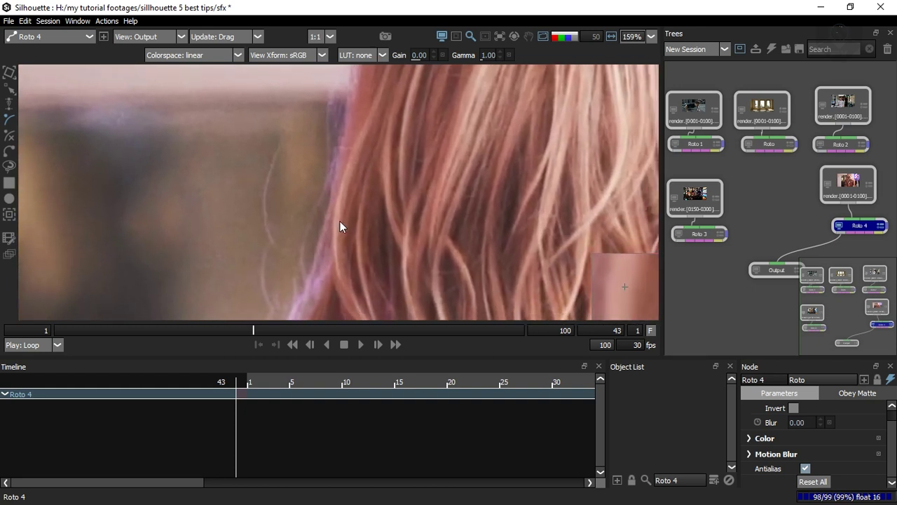
pyautogui.click(356, 124)
pyautogui.click(302, 125)
pyautogui.click(277, 148)
pyautogui.click(266, 185)
pyautogui.click(265, 210)
pyautogui.click(266, 226)
pyautogui.click(274, 240)
pyautogui.click(281, 252)
pyautogui.click(288, 260)
pyautogui.press('Escape')
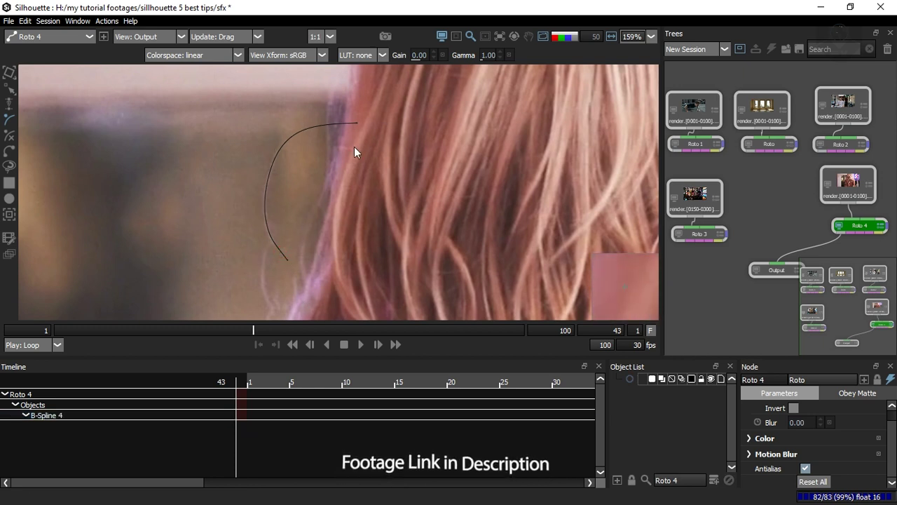
# Delete the open B-spline drawn along the stray hair strand
pyautogui.moveTo(267, 267); pyautogui.dragTo(285, 183)
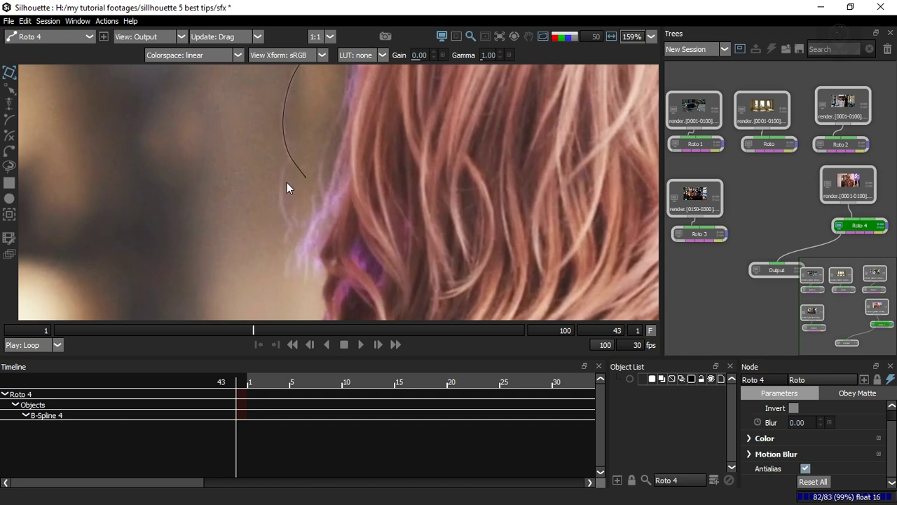
pyautogui.scroll(-2, 290, 171)
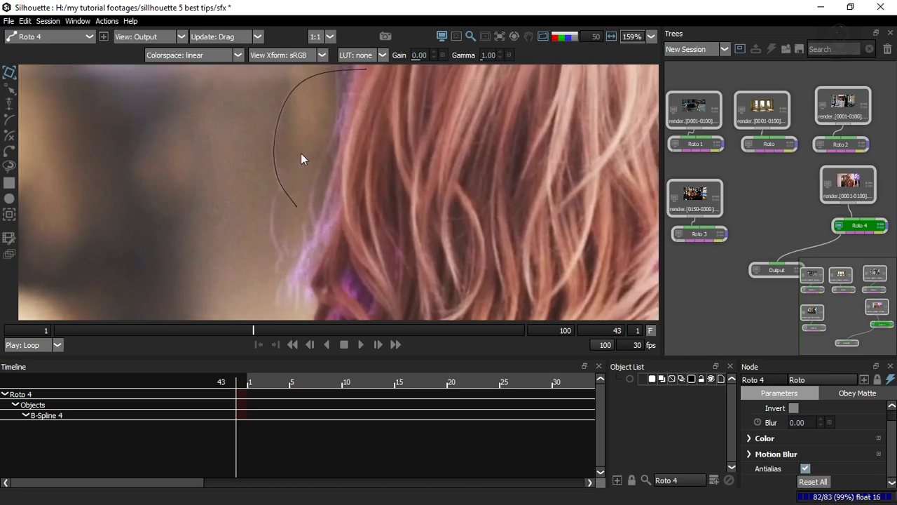
pyautogui.click(278, 165)
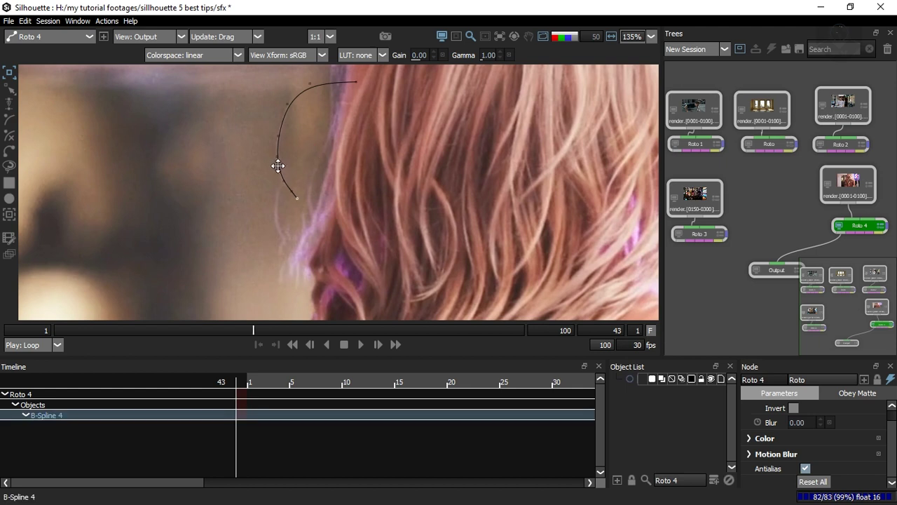
pyautogui.press('Delete')
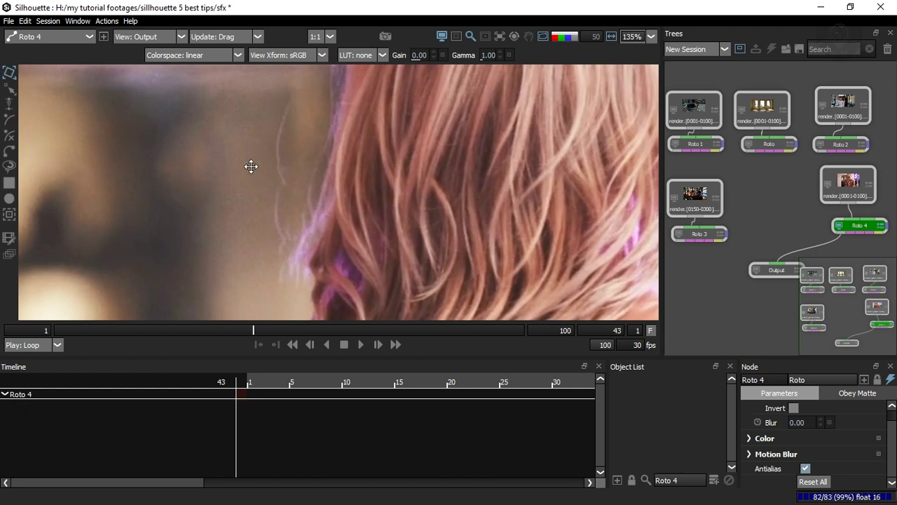
# Outline a curved inner hair strand at frame 43 with a narrow closed B-spline and refine its points
pyautogui.moveTo(314, 239); pyautogui.dragTo(276, 207)
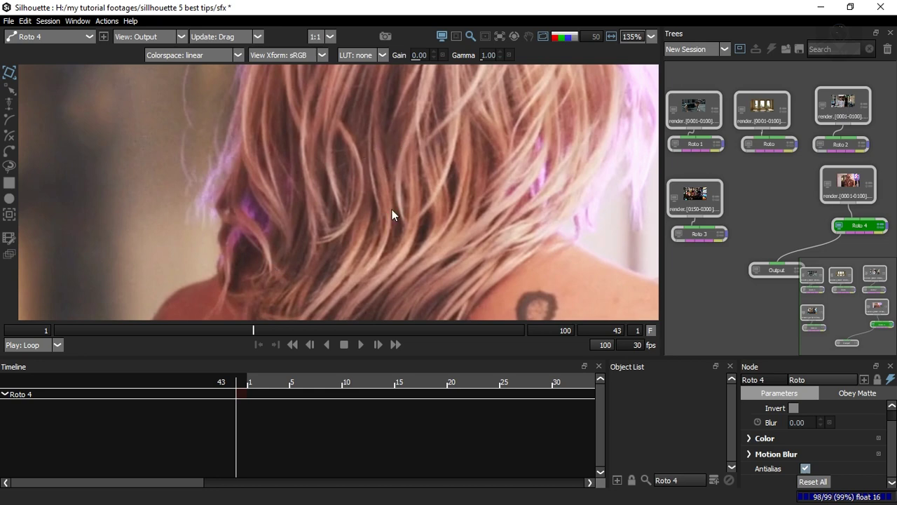
pyautogui.scroll(3, 325, 203)
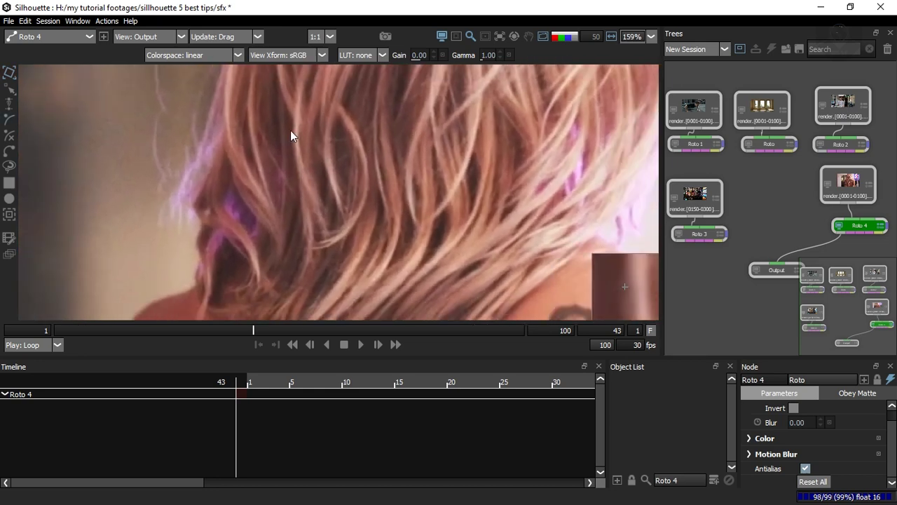
pyautogui.scroll(1, 299, 106)
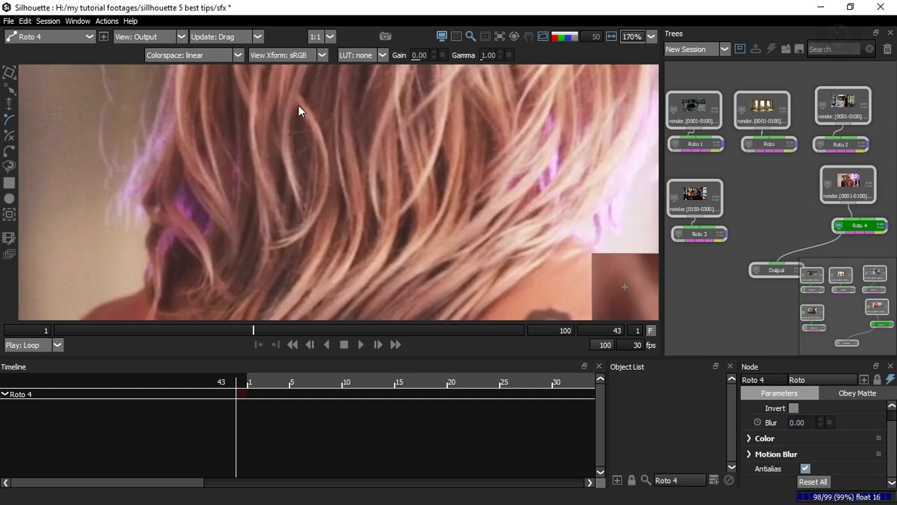
pyautogui.click(294, 97)
pyautogui.click(317, 131)
pyautogui.click(325, 171)
pyautogui.click(319, 203)
pyautogui.click(271, 246)
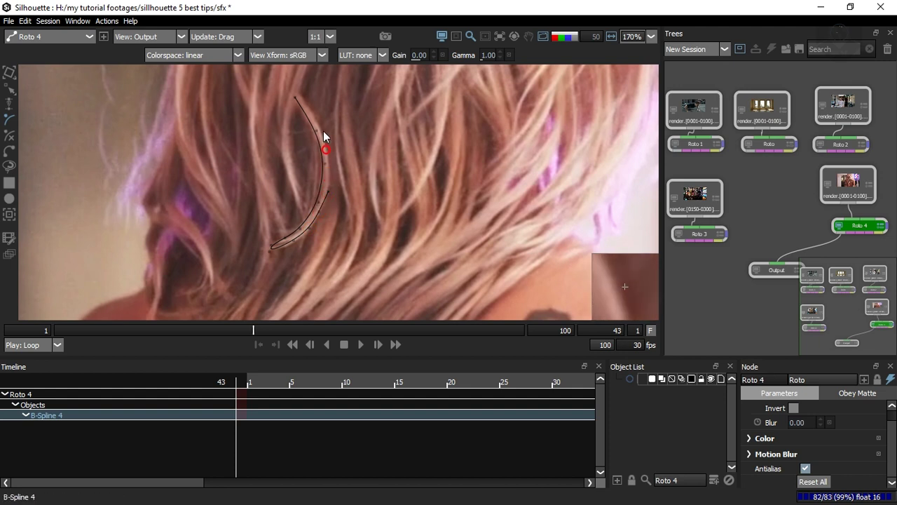
pyautogui.click(297, 100)
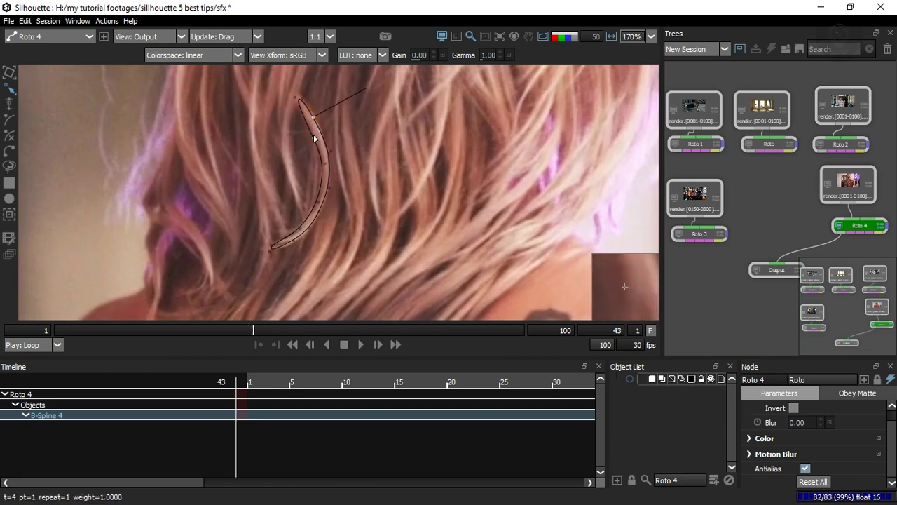
pyautogui.scroll(3, 285, 223)
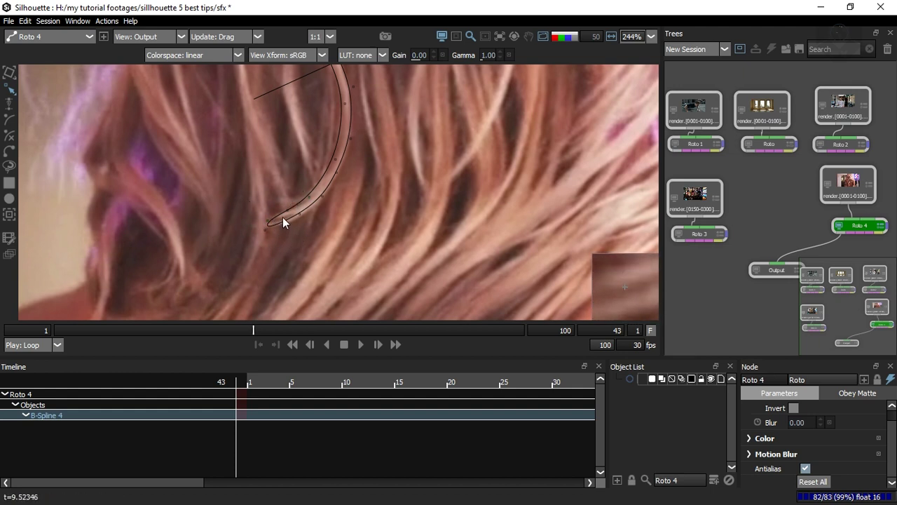
pyautogui.scroll(-1, 312, 218)
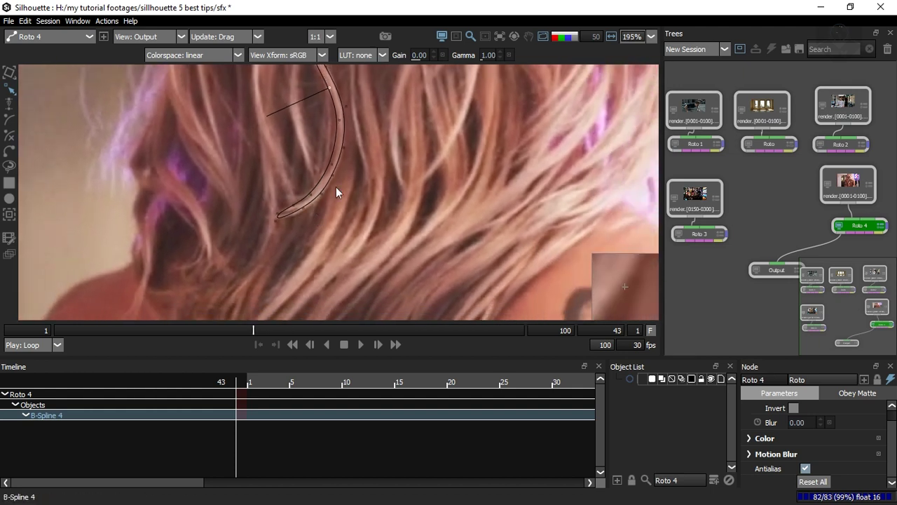
pyautogui.scroll(-2, 334, 189)
# Outline a second, lighter hair strand with a thin closed B-spline that tapers toward its lower tip
pyautogui.press('b')
pyautogui.moveTo(327, 173); pyautogui.dragTo(288, 225)
pyautogui.scroll(1, 288, 225)
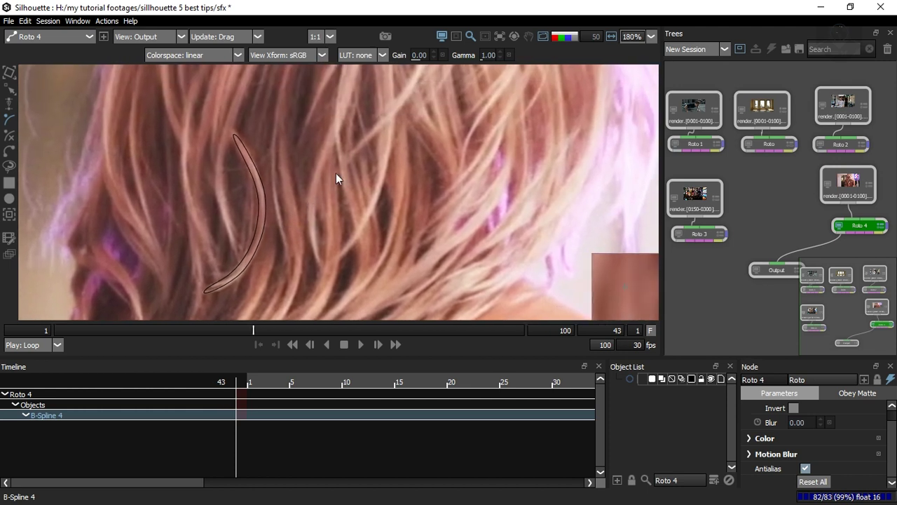
pyautogui.click(385, 95)
pyautogui.click(386, 151)
pyautogui.click(374, 202)
pyautogui.click(356, 231)
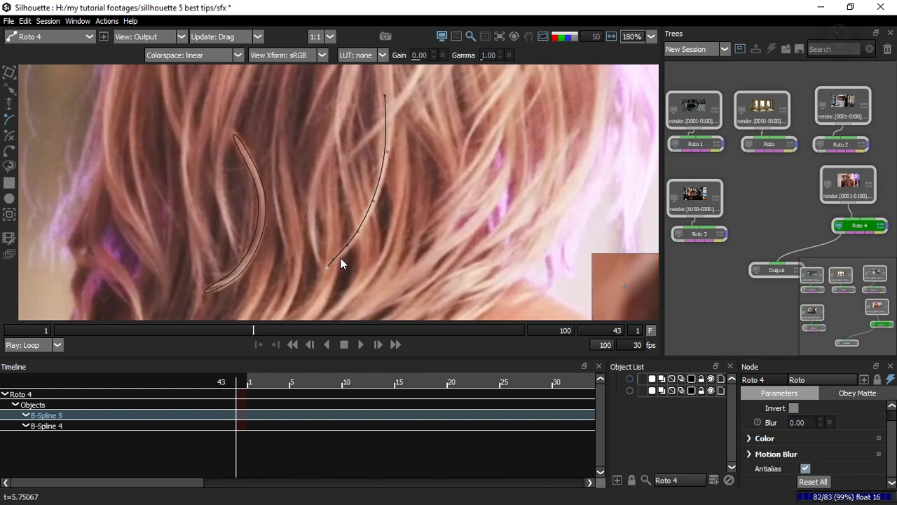
pyautogui.click(327, 265)
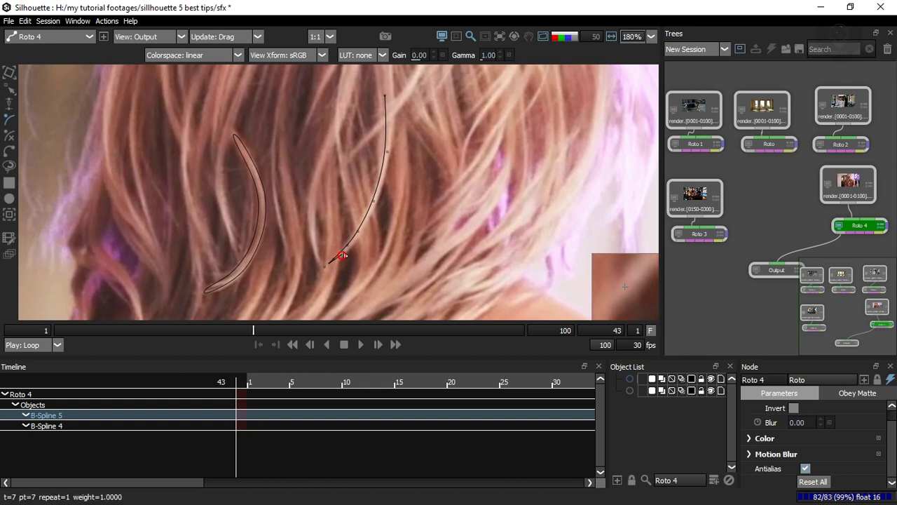
pyautogui.click(385, 180)
pyautogui.click(391, 130)
pyautogui.click(385, 95)
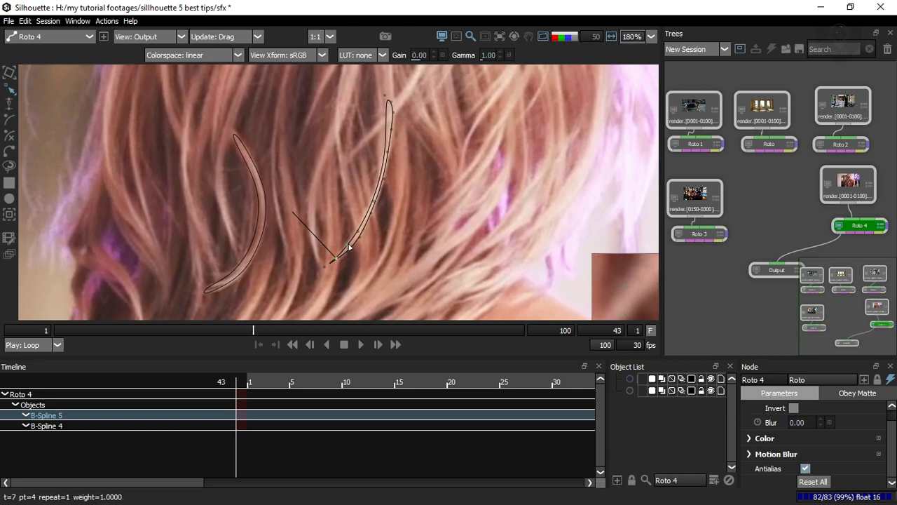
# Review the alpha of the two hair strand shapes
pyautogui.press('a')
pyautogui.moveTo(317, 252); pyautogui.dragTo(332, 190)
pyautogui.press('a')
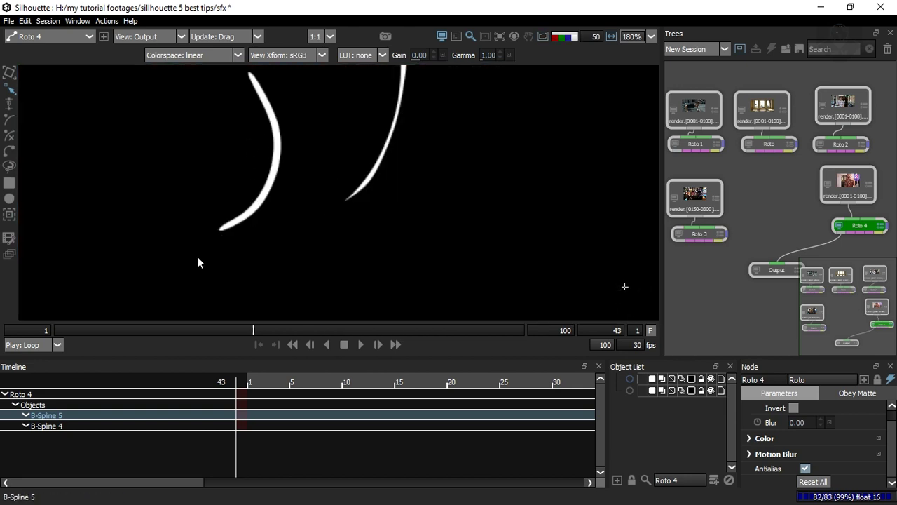
pyautogui.moveTo(401, 122); pyautogui.dragTo(387, 179)
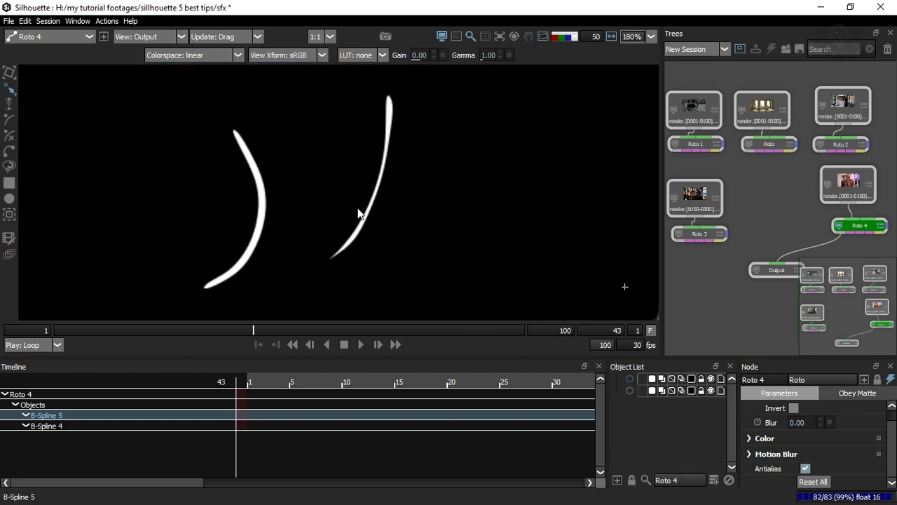
pyautogui.press('a')
# Refine the second strand's spline points against the hair and check the result in the alpha
pyautogui.scroll(2, 385, 185)
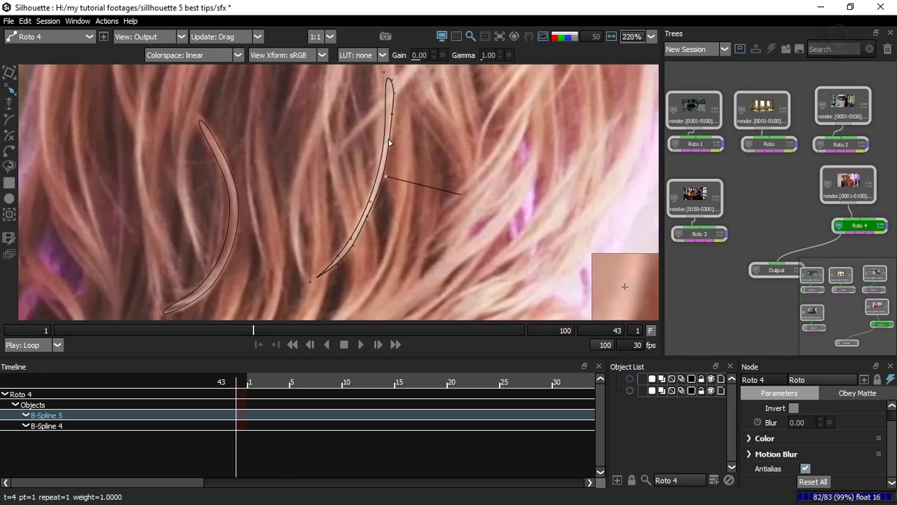
pyautogui.moveTo(390, 142); pyautogui.dragTo(396, 117)
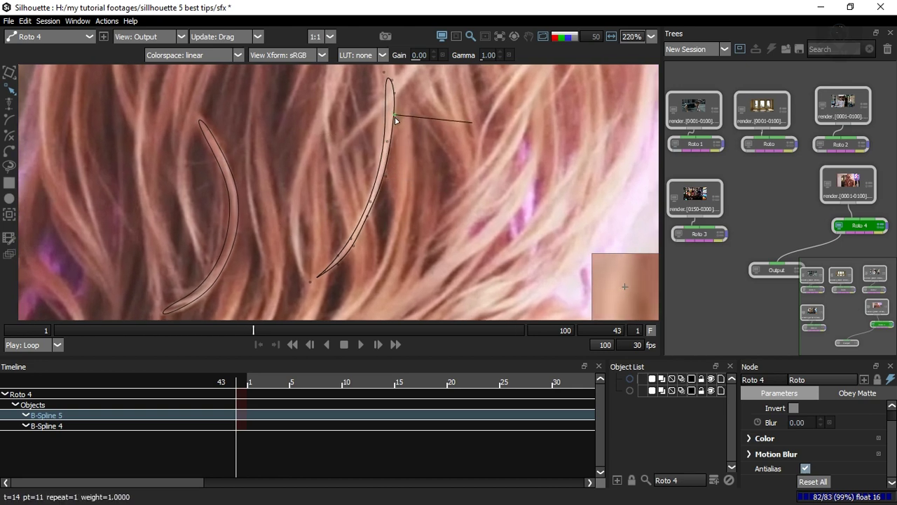
pyautogui.press('a')
pyautogui.scroll(-1, 395, 163)
pyautogui.press('a')
pyautogui.press('a')
pyautogui.scroll(3, 391, 160)
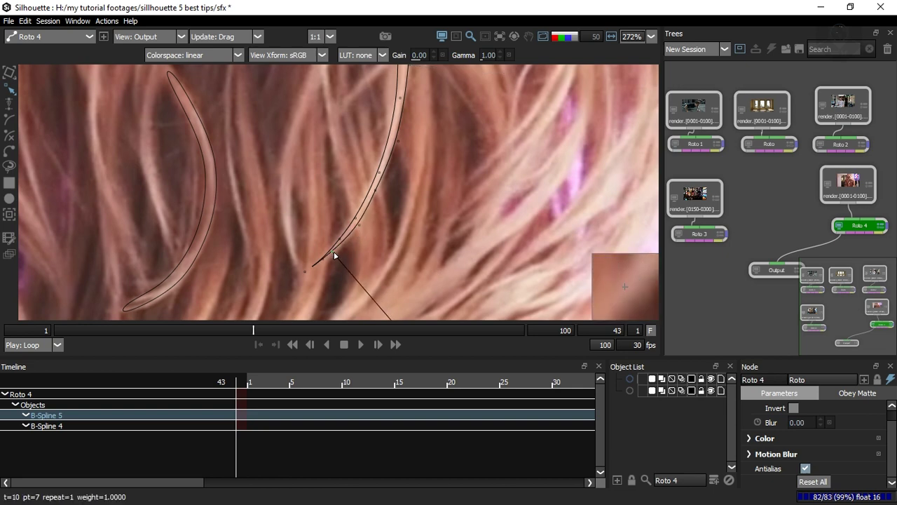
# Examine the tapered lower ends of both strand shapes in the alpha and compare them with the hair footage
pyautogui.scroll(-6, 373, 249)
pyautogui.press('a')
pyautogui.press('a')
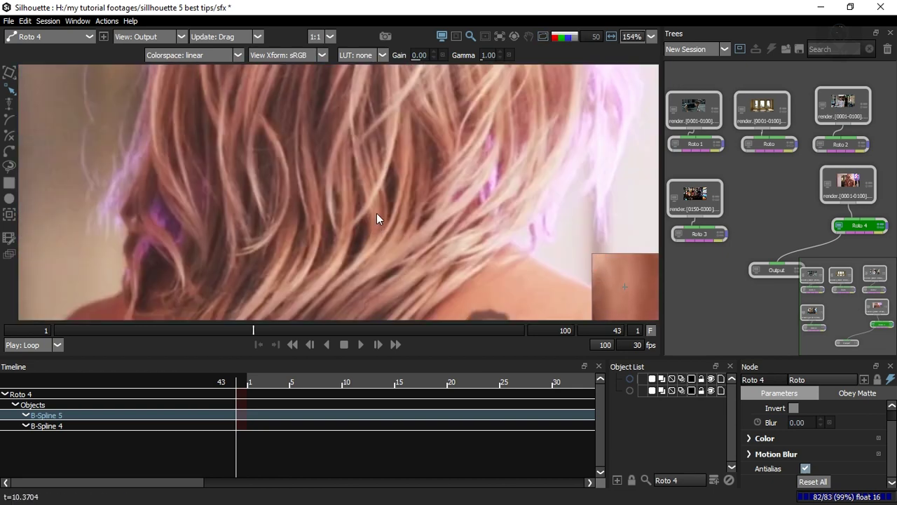
pyautogui.scroll(3, 377, 208)
pyautogui.press('a')
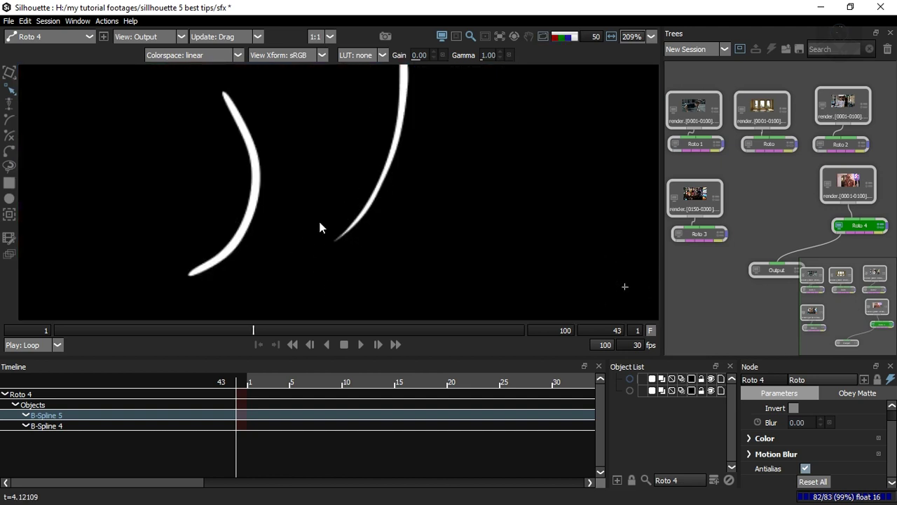
pyautogui.scroll(-1, 368, 147)
pyautogui.scroll(-1, 357, 203)
pyautogui.scroll(10, 393, 140)
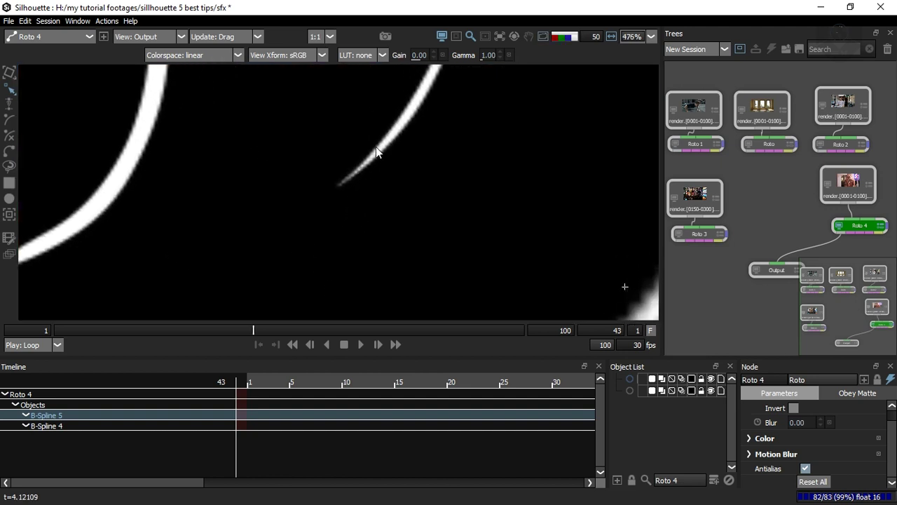
pyautogui.moveTo(141, 247); pyautogui.dragTo(370, 170)
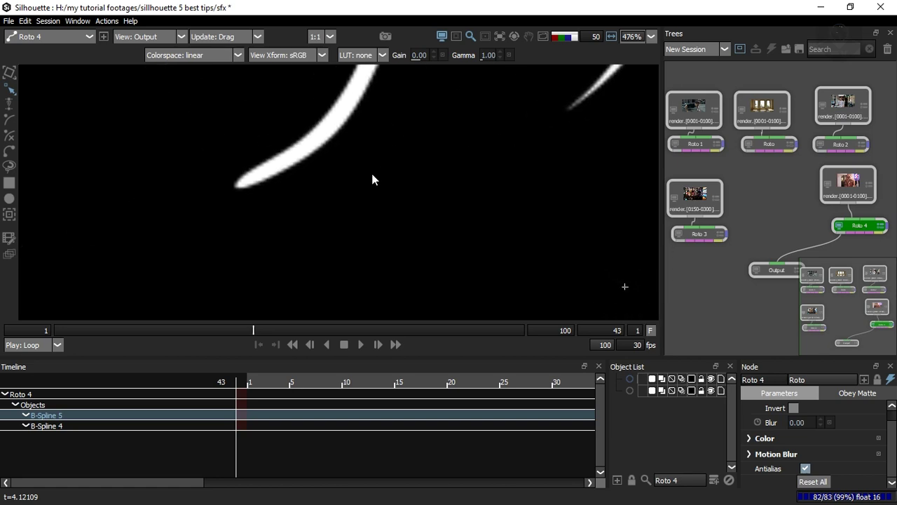
pyautogui.press('a')
pyautogui.scroll(-3, 395, 204)
pyautogui.moveTo(448, 148); pyautogui.dragTo(296, 229)
pyautogui.scroll(-7, 351, 168)
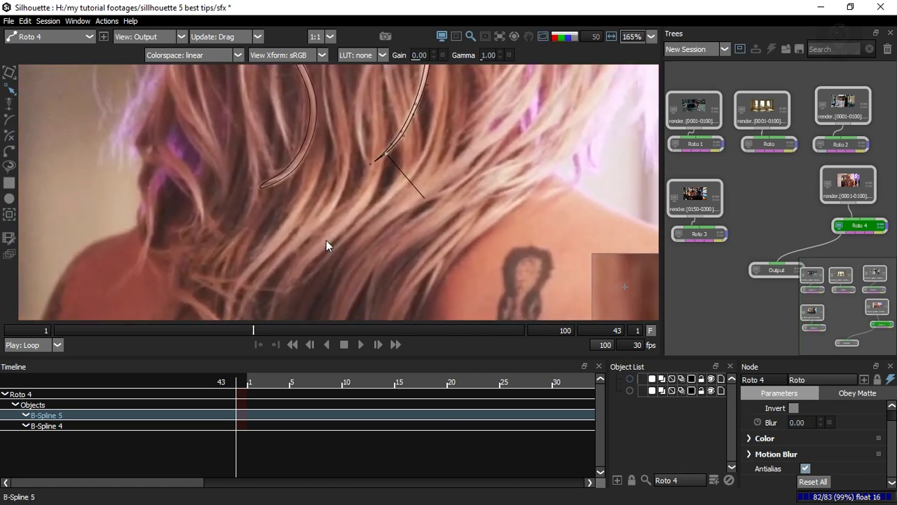
# Activate the Transform tool and deselect the second strand's shape
pyautogui.moveTo(389, 123); pyautogui.dragTo(355, 187)
pyautogui.press('t')
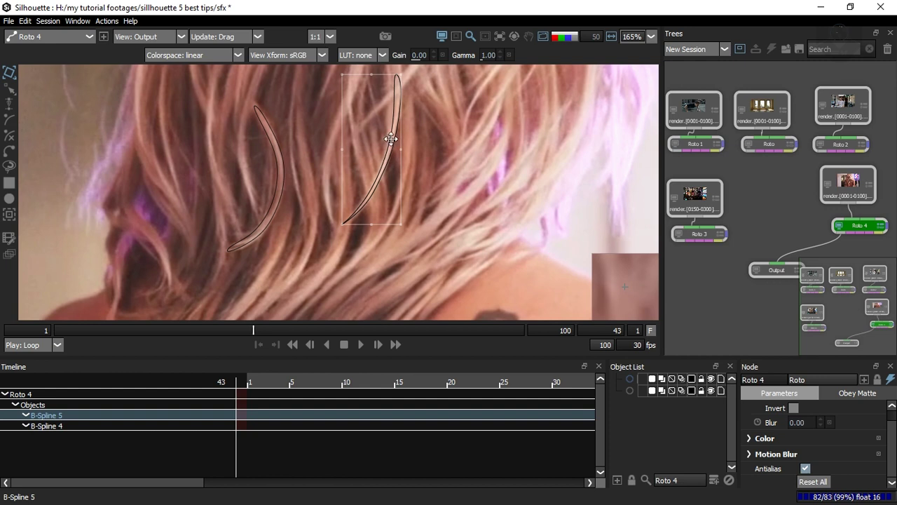
pyautogui.click(425, 153)
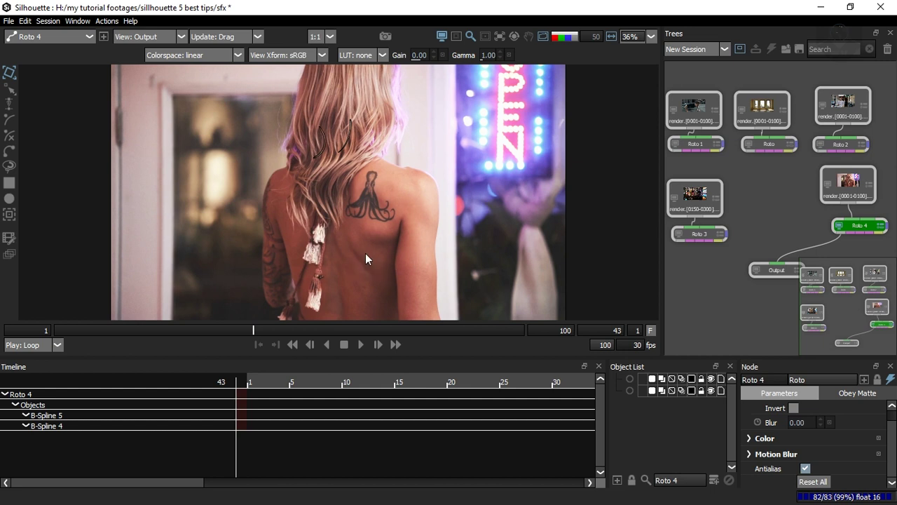
pyautogui.moveTo(518, 69); pyautogui.dragTo(508, 93)
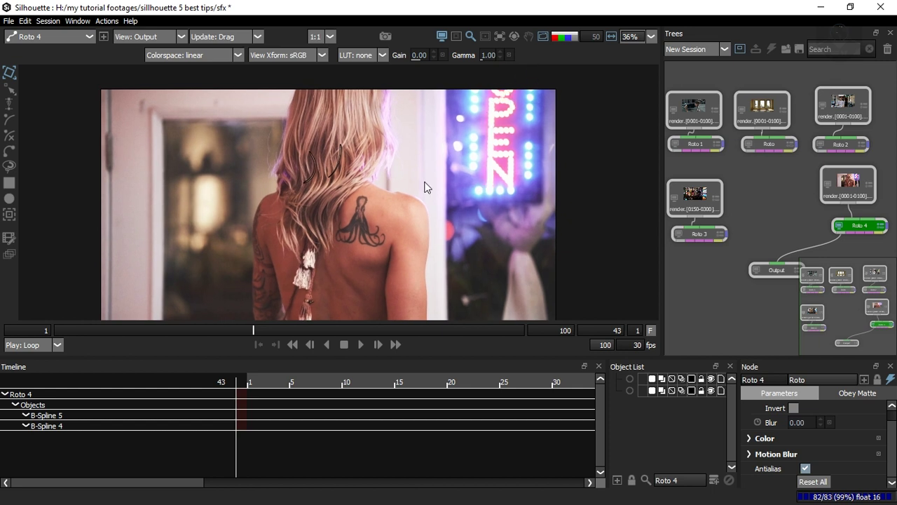